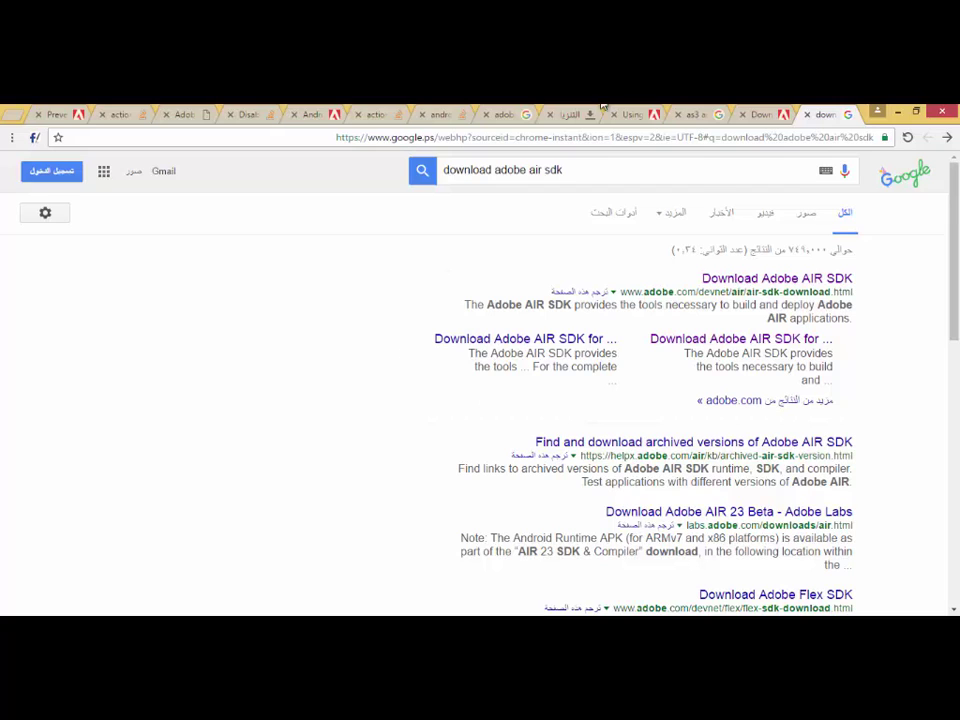
Select and then deselect the 'download adobe air sdk' query in the Google search box.
drag(572, 172, 447, 170)
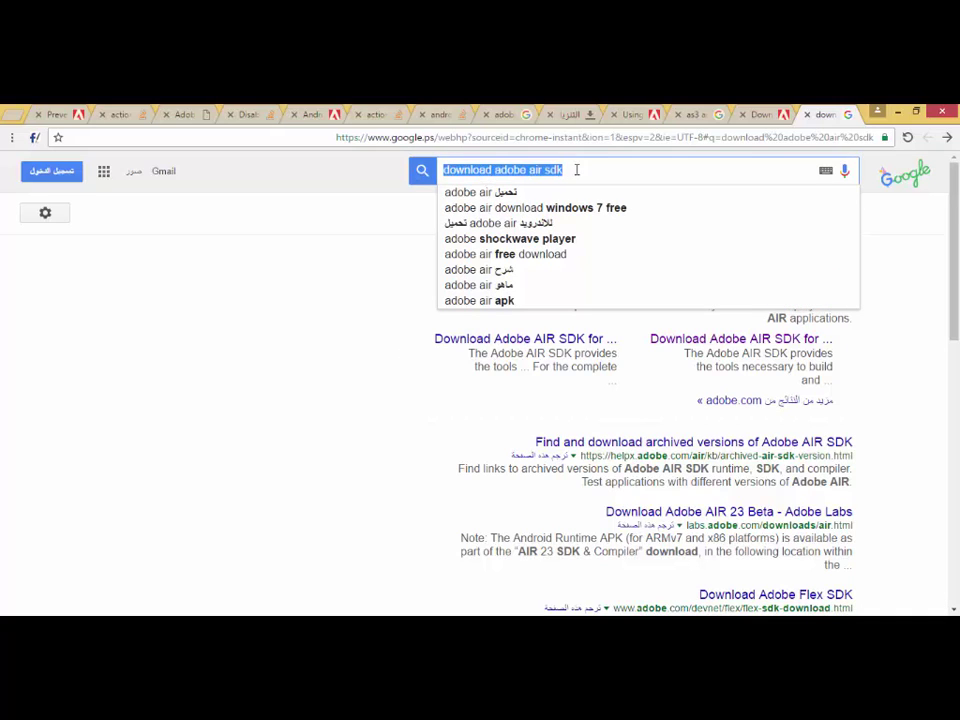
click(579, 170)
Open Adobe's Download Adobe AIR SDK page and pick out its Windows option for version 23.0.0.257.
click(349, 221)
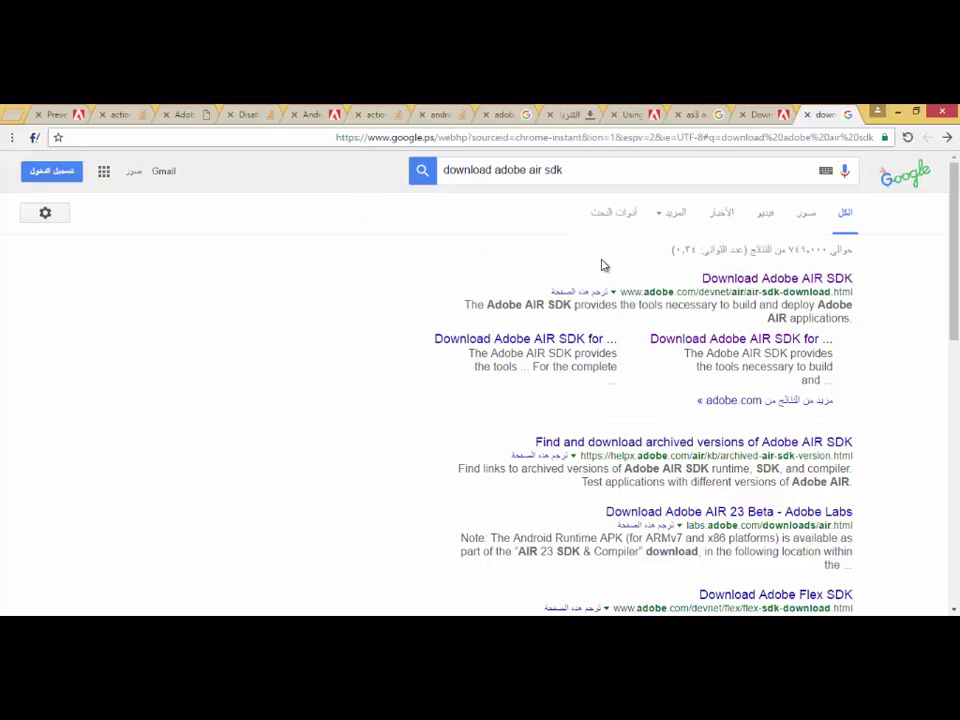
click(810, 281)
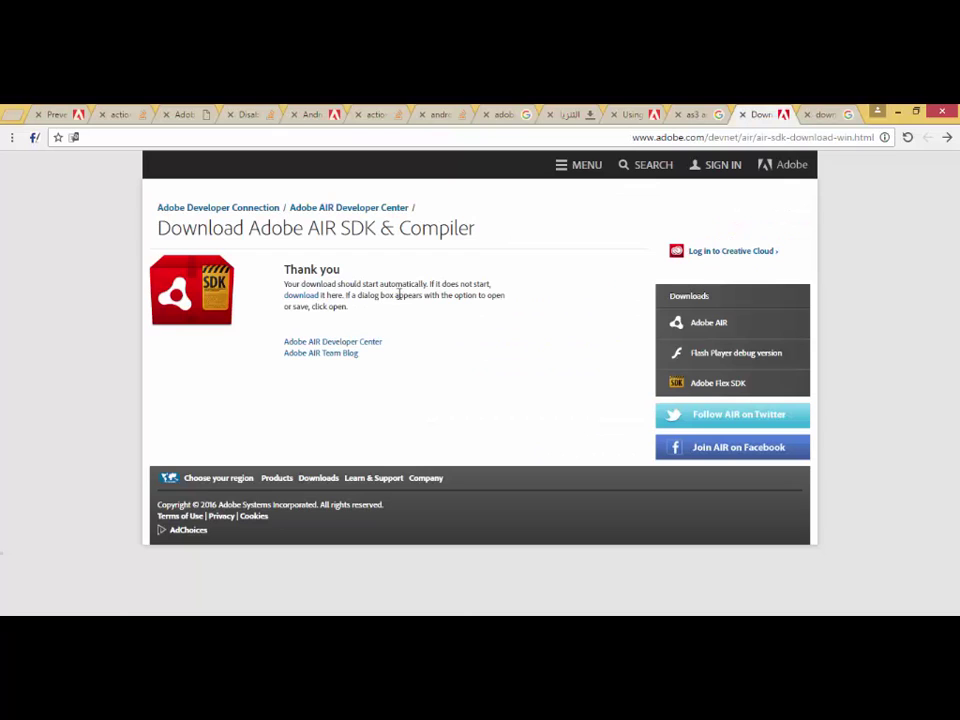
click(817, 114)
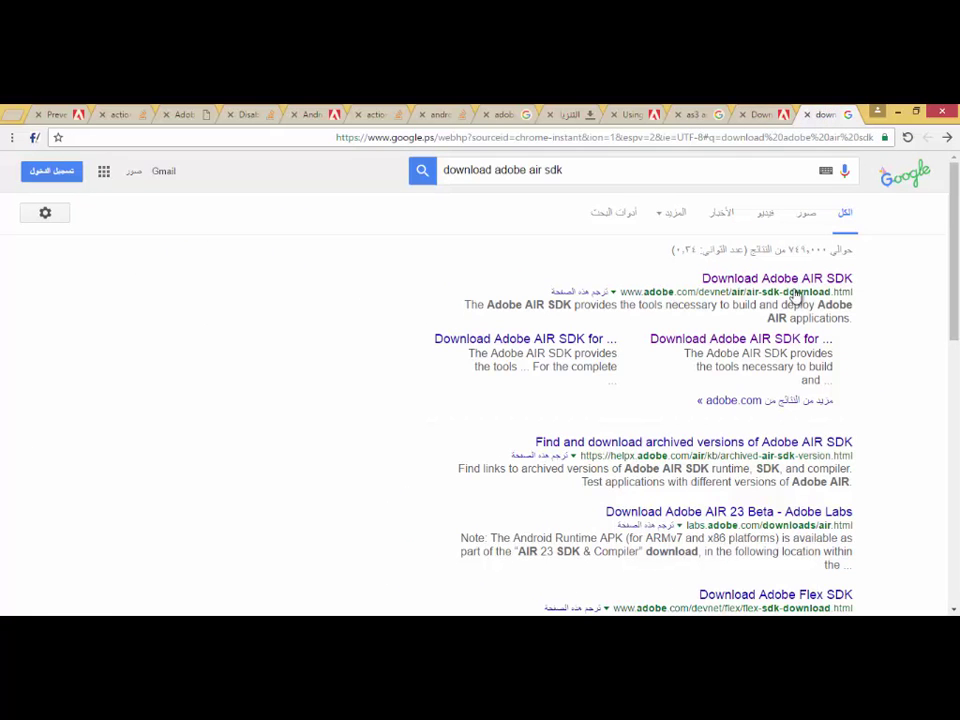
click(770, 114)
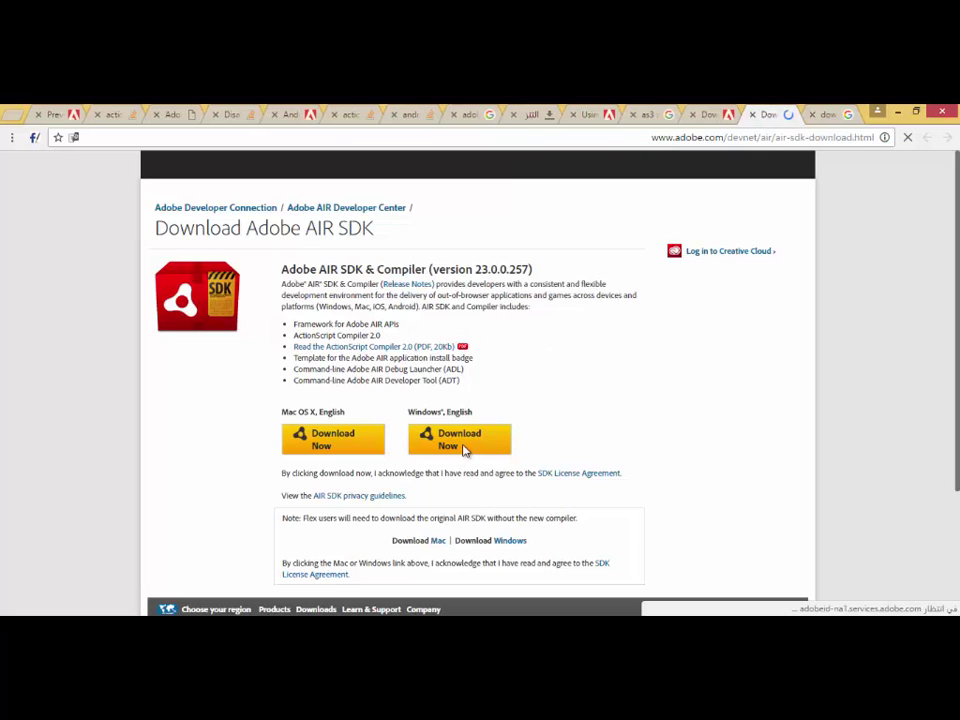
drag(416, 411, 441, 411)
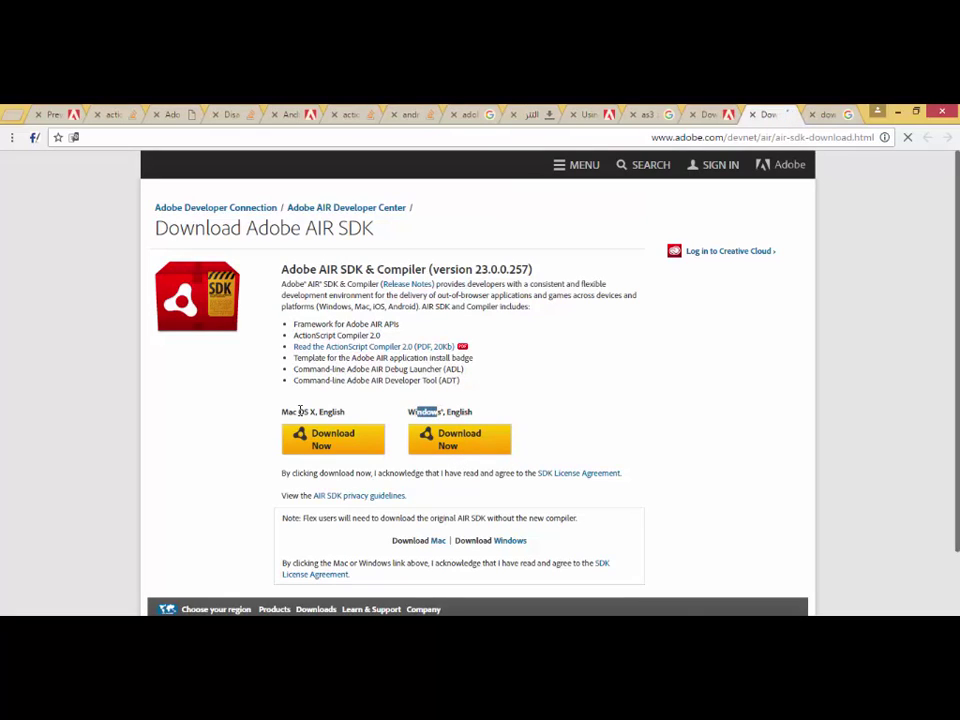
drag(311, 411, 287, 411)
double_click(430, 412)
Copy AIRSDK_Compiler.zip from the Downloads window and paste it into the dipl5 folder.
mouse_move(810, 614)
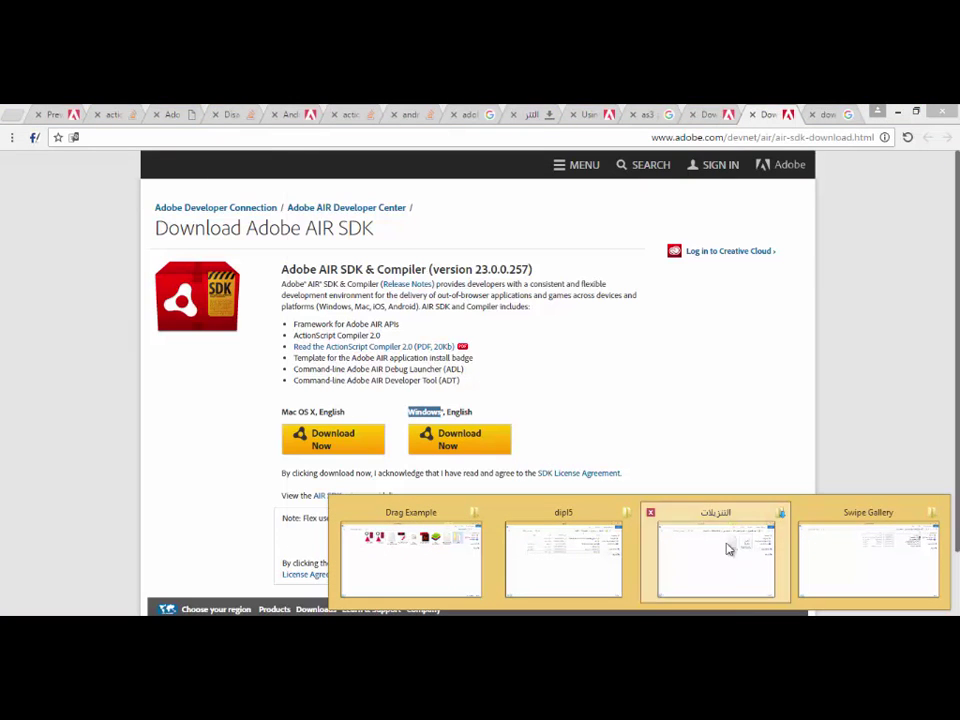
click(729, 549)
click(713, 241)
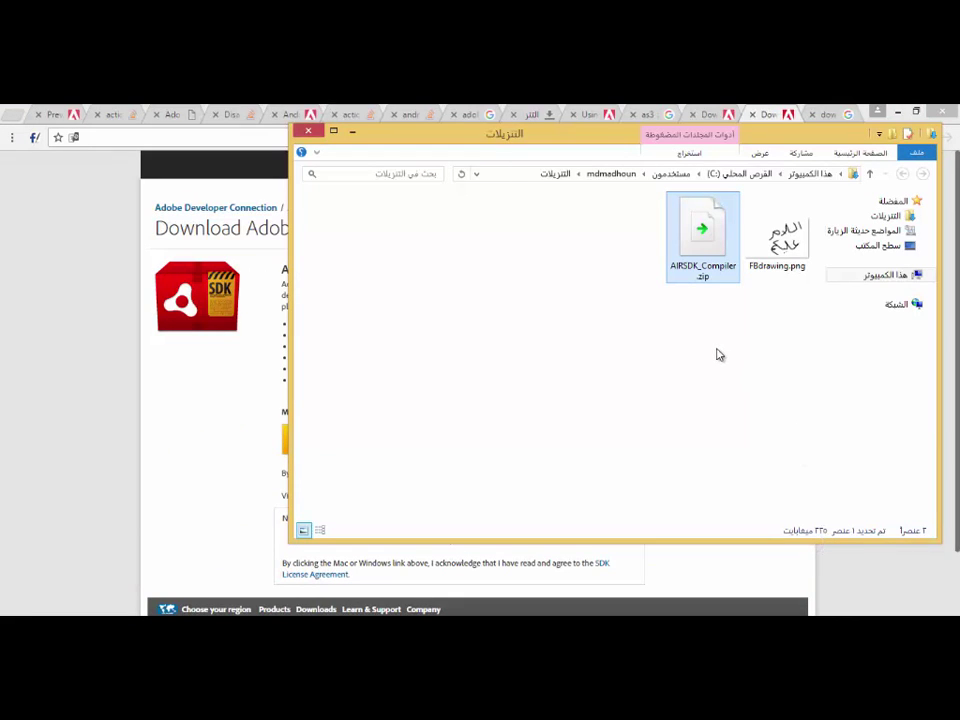
mouse_move(715, 610)
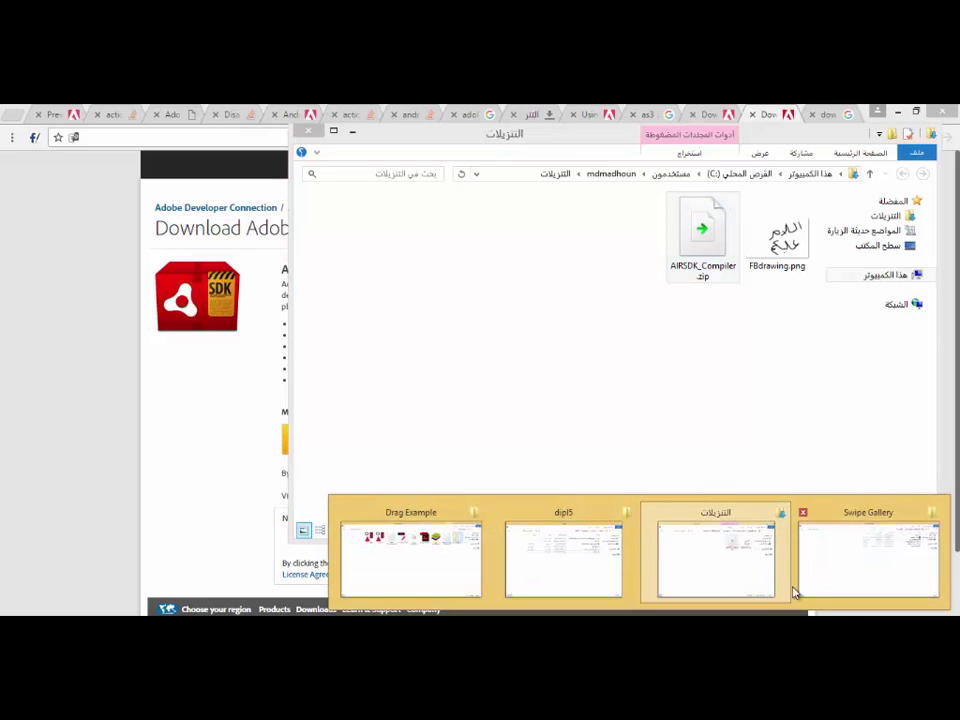
click(572, 550)
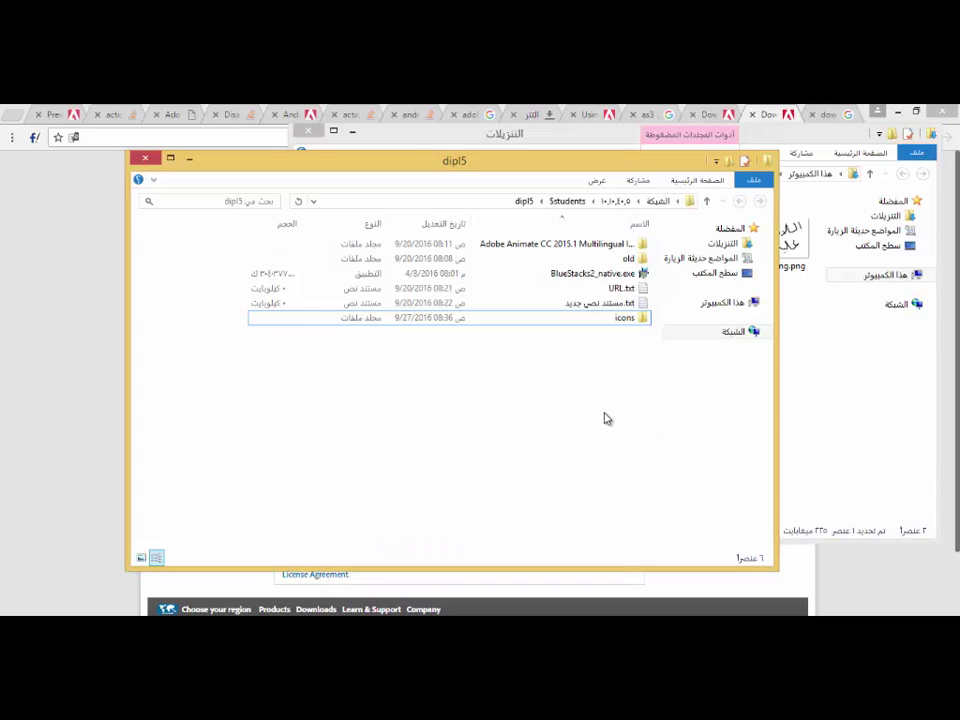
key(ctrl+v)
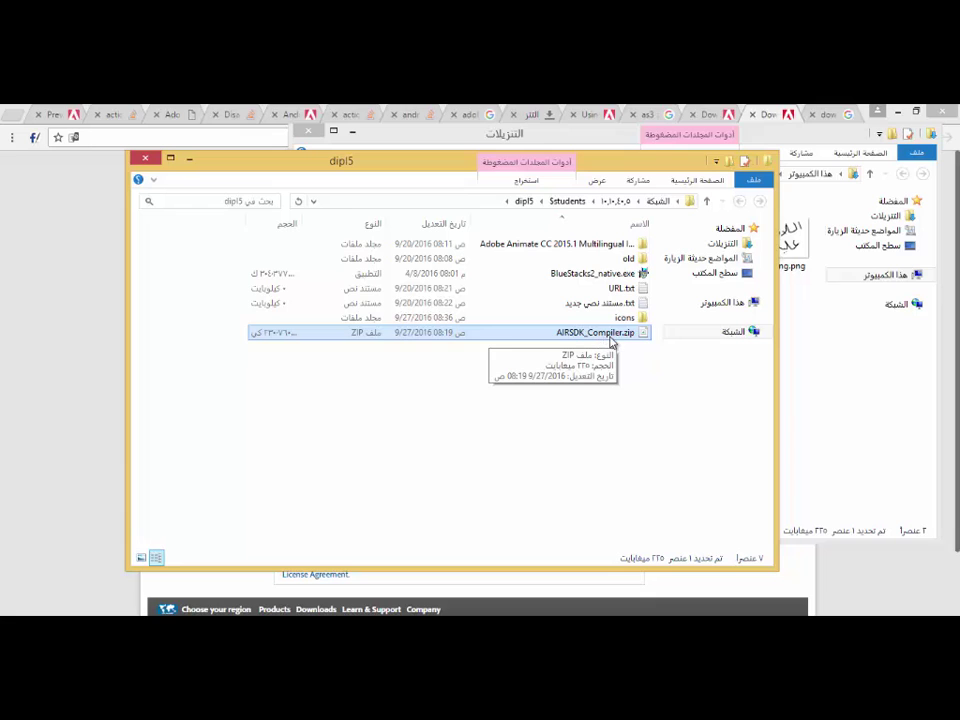
Dismiss the security warning on AIRSDK_Compiler.zip and copy the archive.
double_click(612, 341)
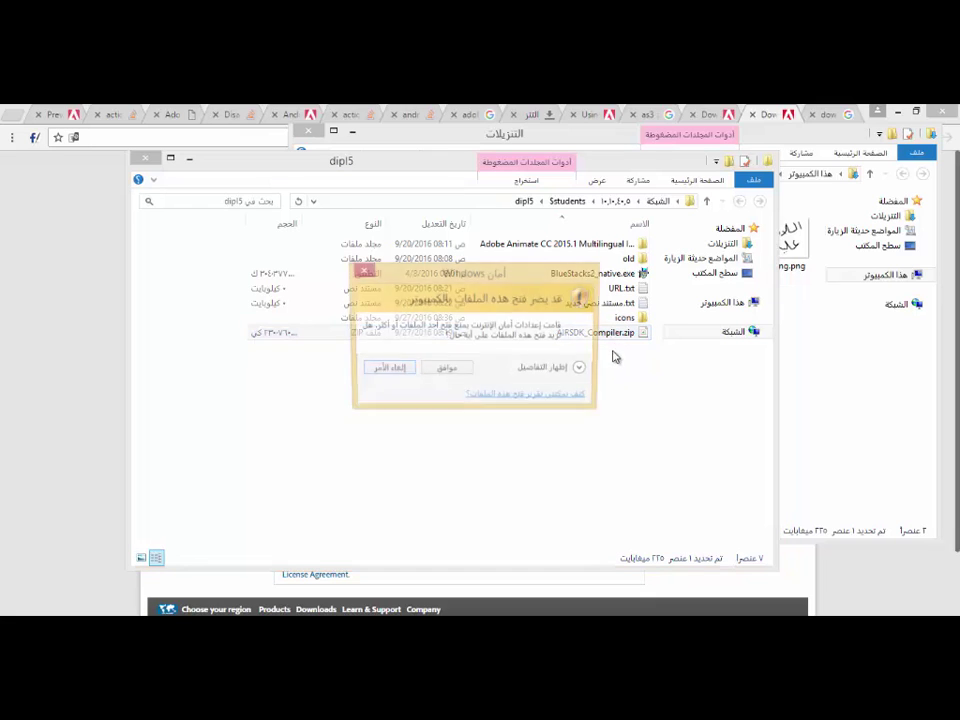
key(Escape)
right_click(611, 337)
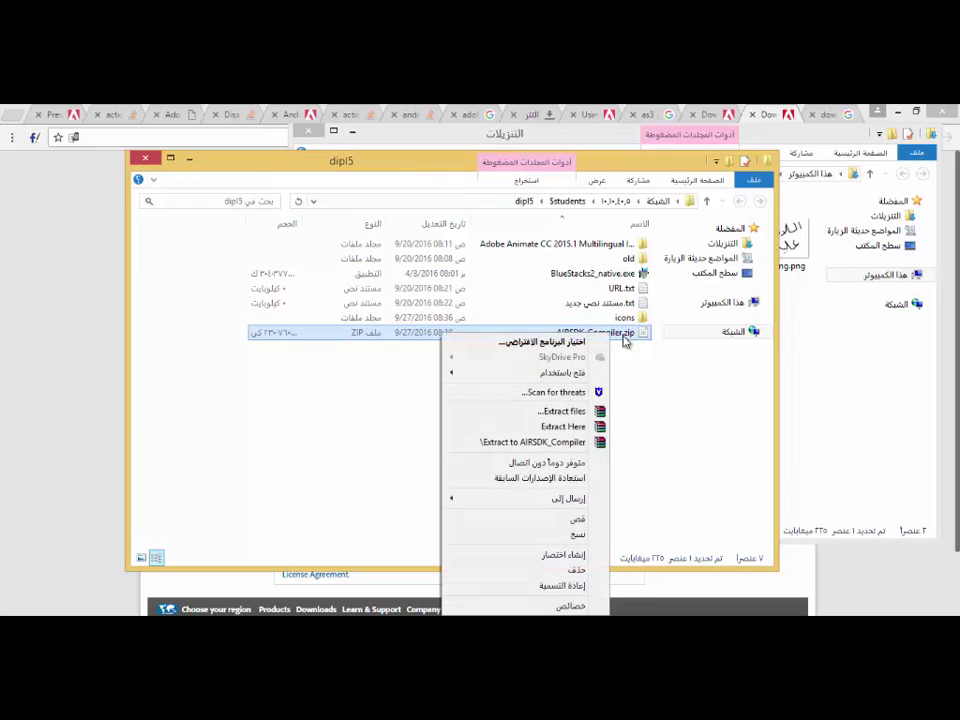
click(586, 532)
Show the desktop, close its context menu without pasting, and restore the Downloads window.
key(super+d)
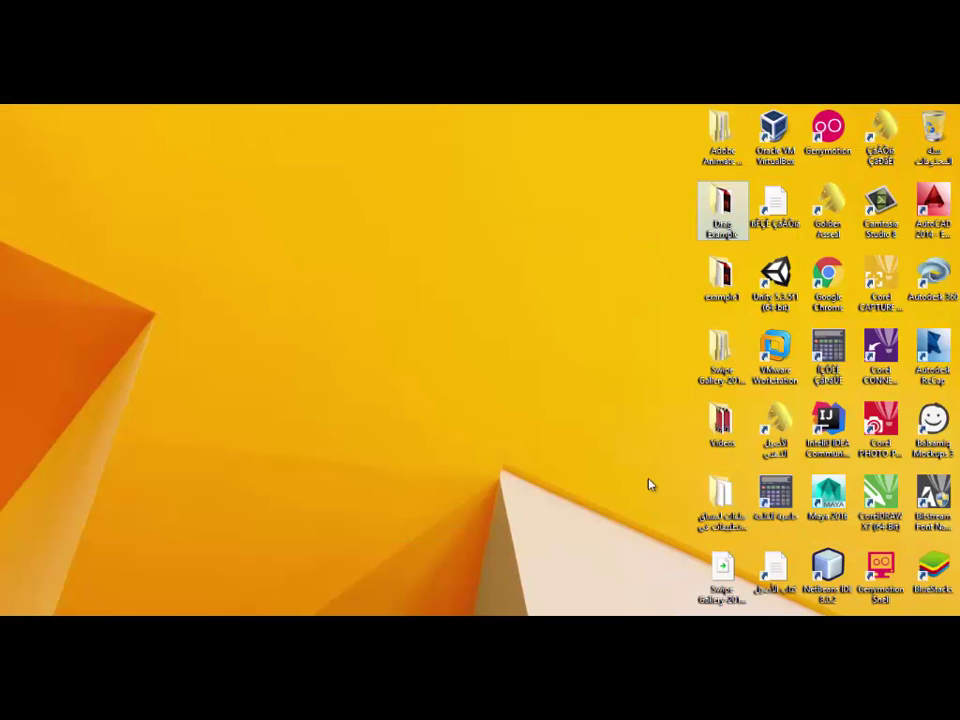
right_click(612, 162)
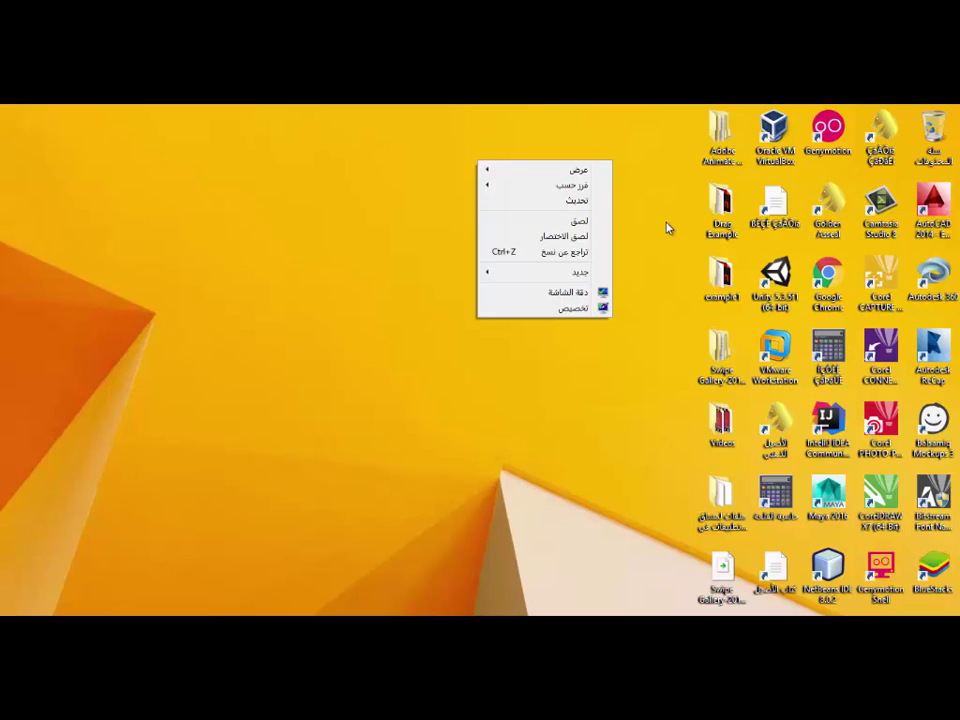
click(622, 408)
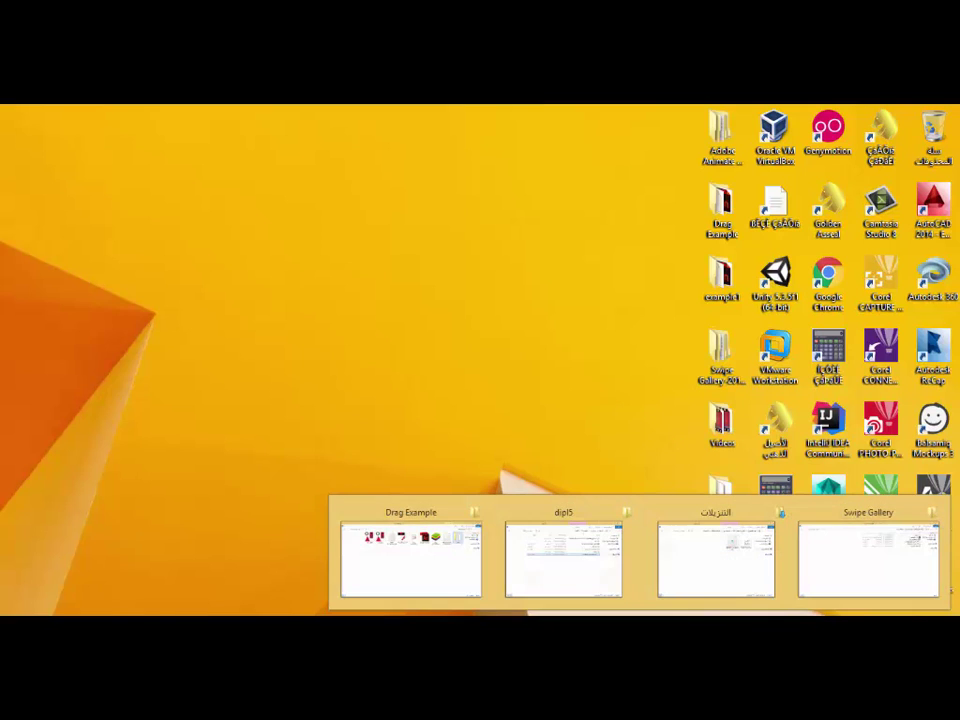
click(741, 553)
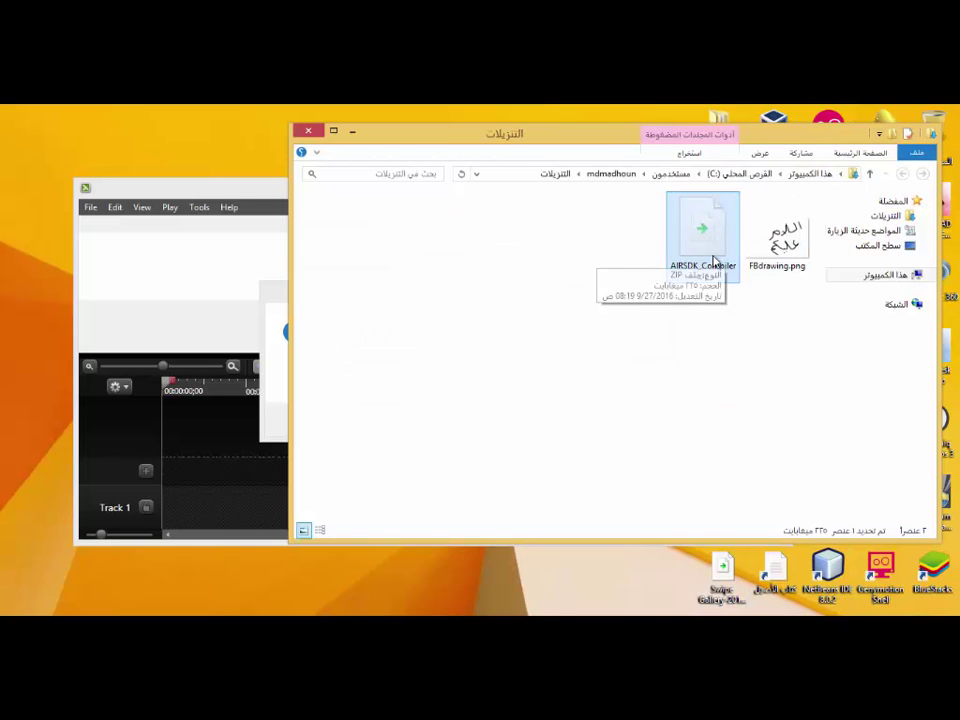
Open Local Disk (C:) through Run with 'c:' and maximize its window.
key(super+r)
text(c:)
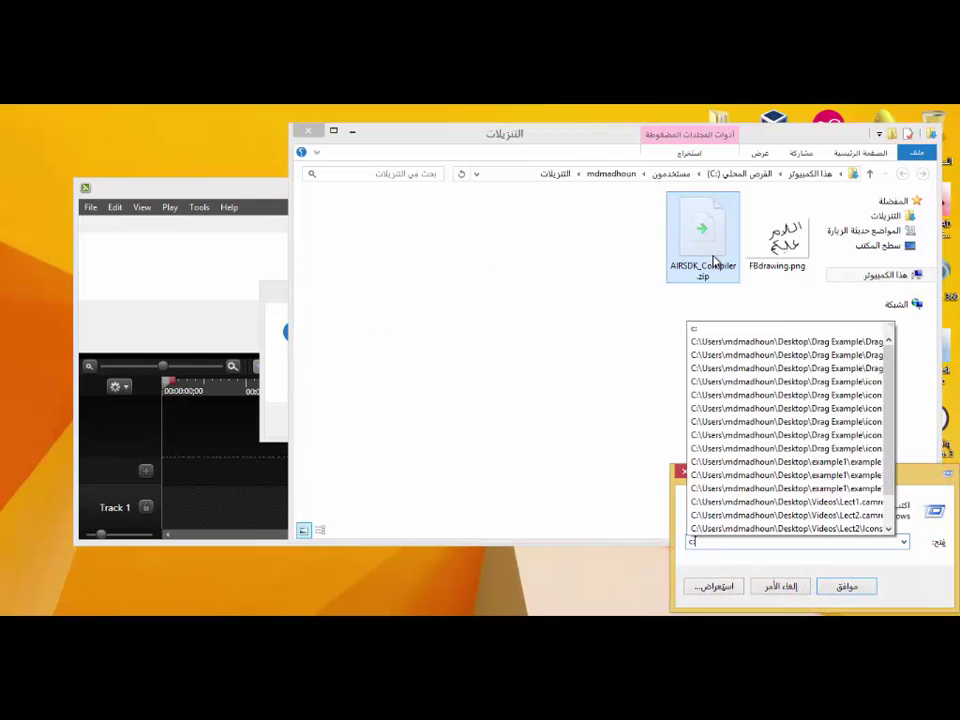
key(Return)
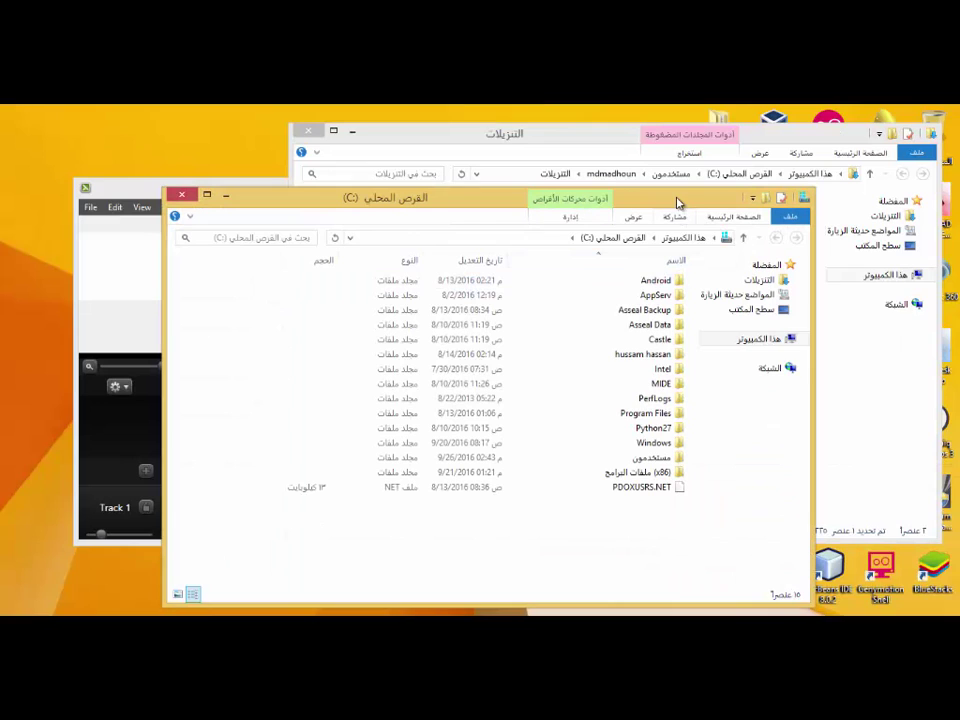
double_click(677, 201)
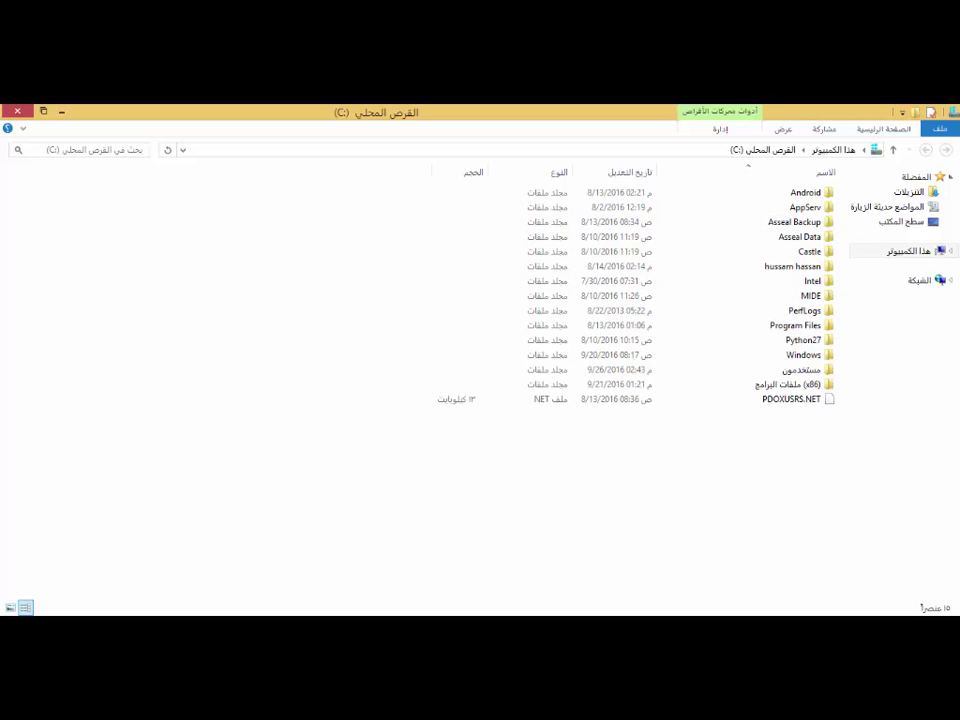
Copy AIRSDK_Compiler.zip again from the Downloads window.
mouse_move(821, 596)
click(713, 553)
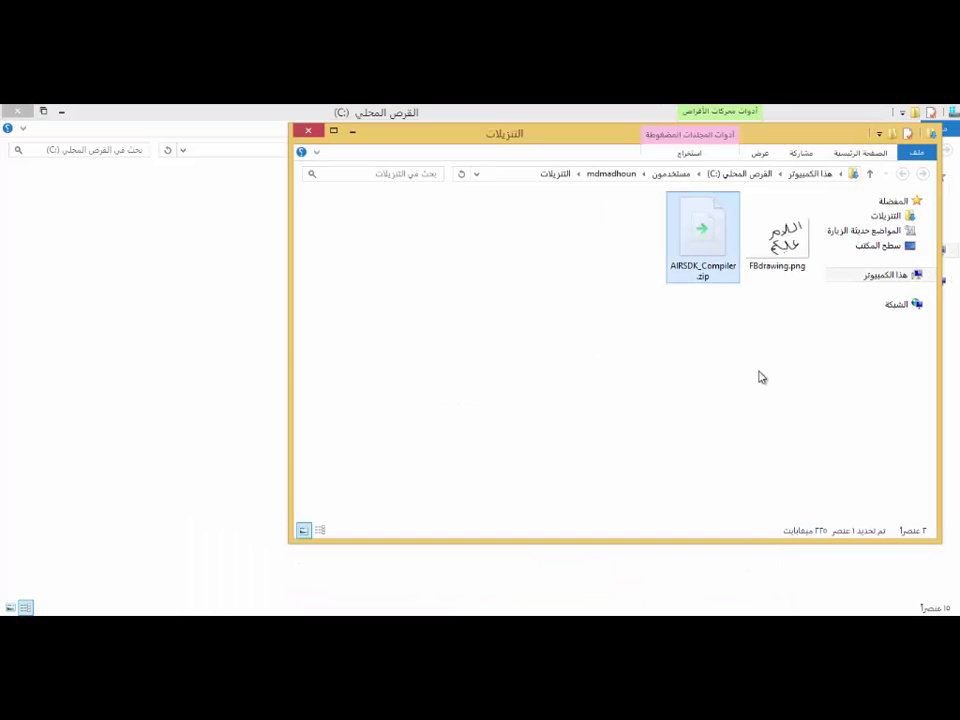
right_click(706, 236)
click(688, 418)
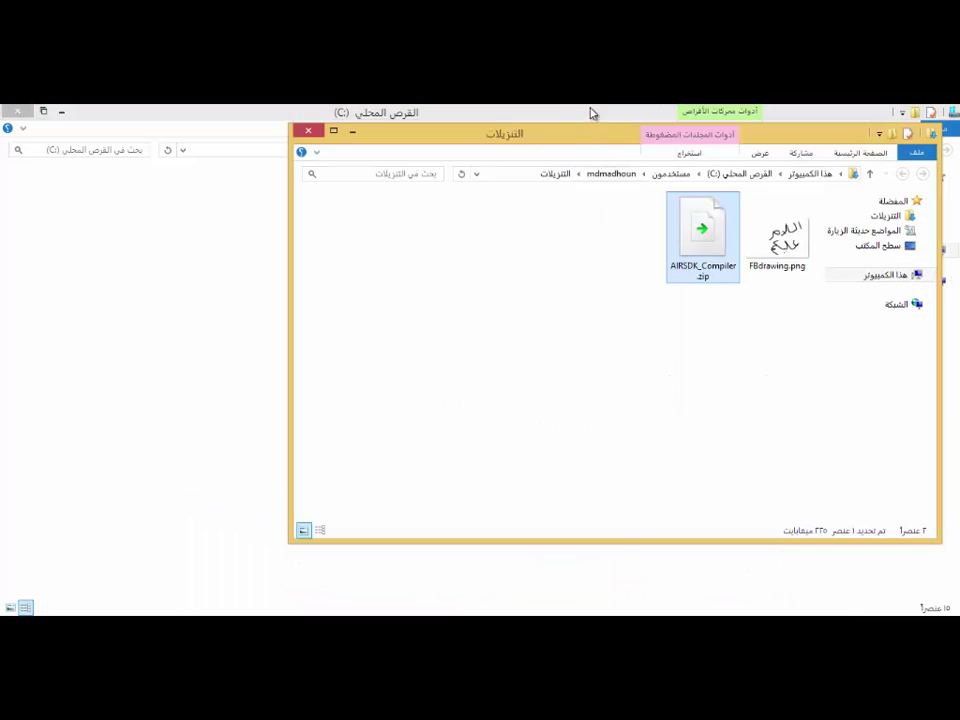
In the C: window, go to Program Files > Adobe > Adobe Animate CC 2015.
click(590, 113)
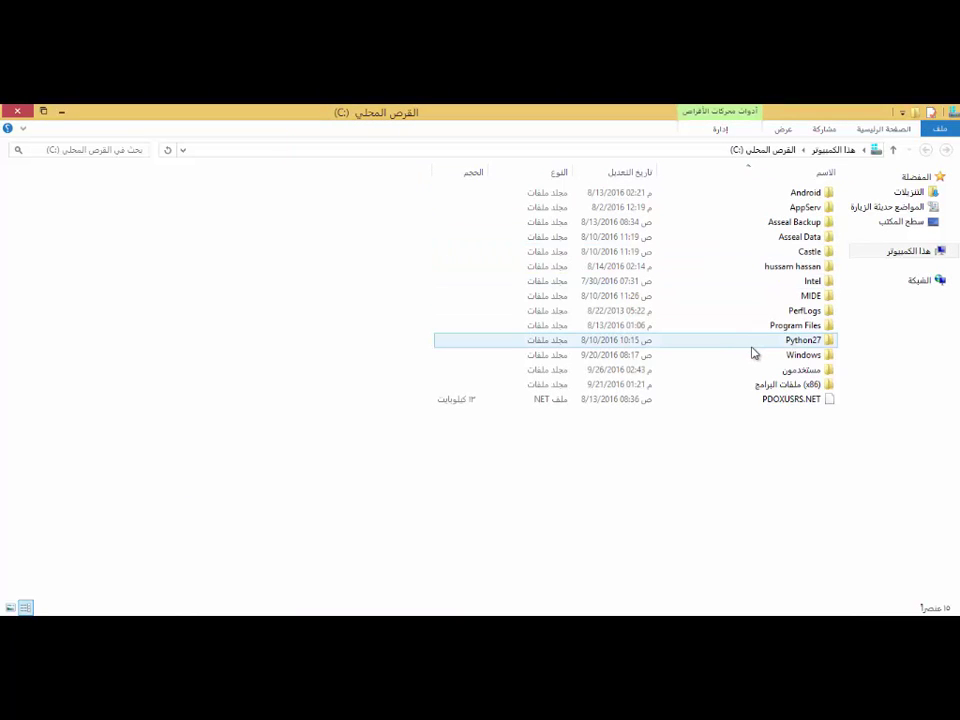
click(826, 327)
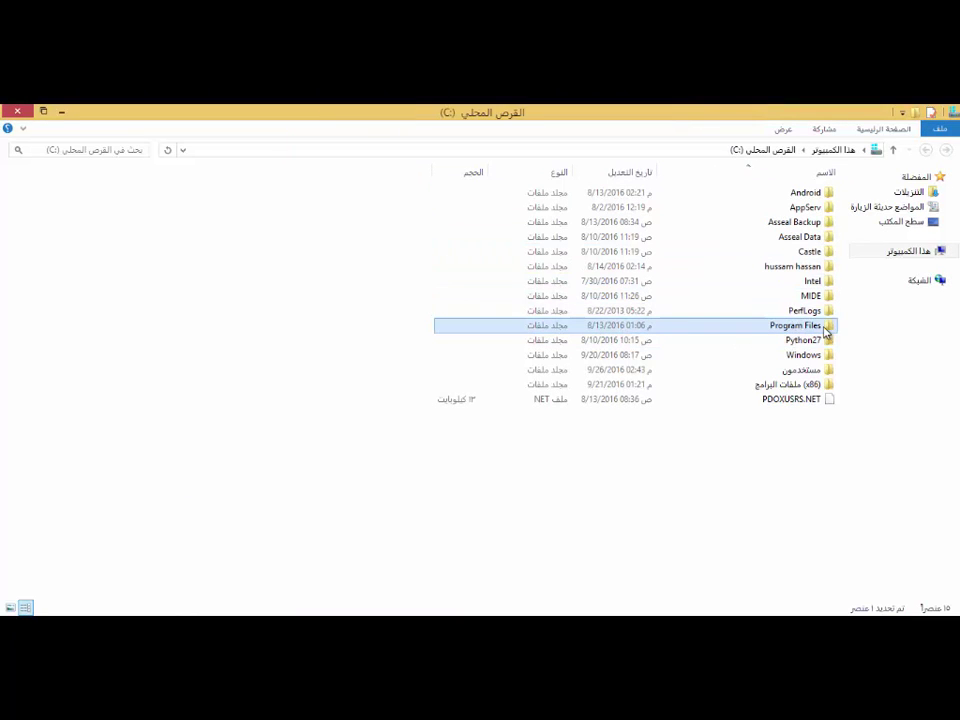
double_click(822, 327)
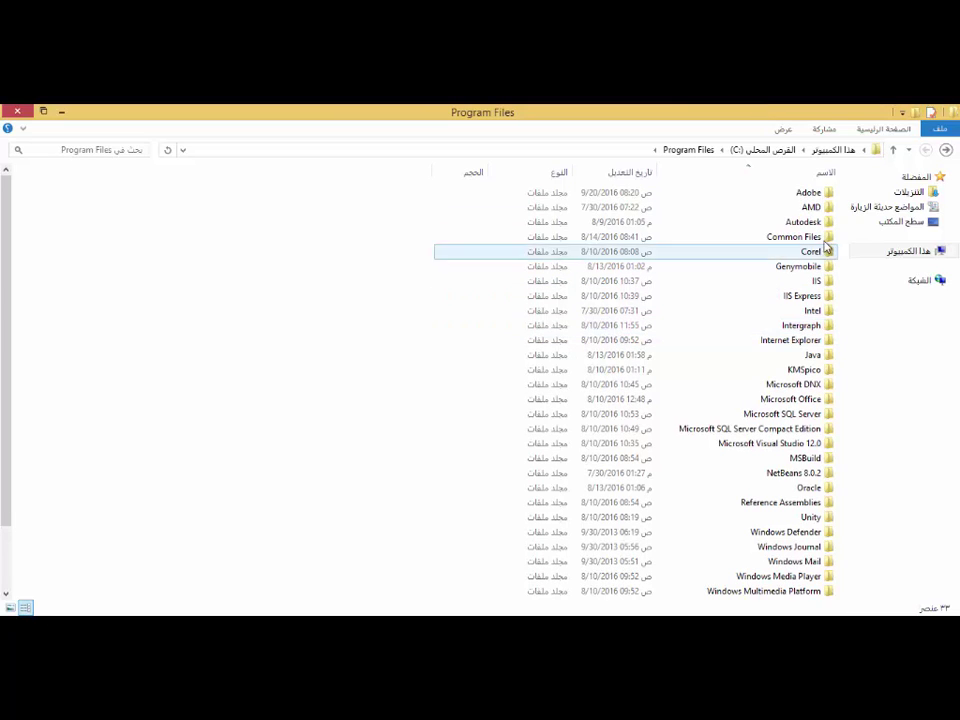
click(817, 193)
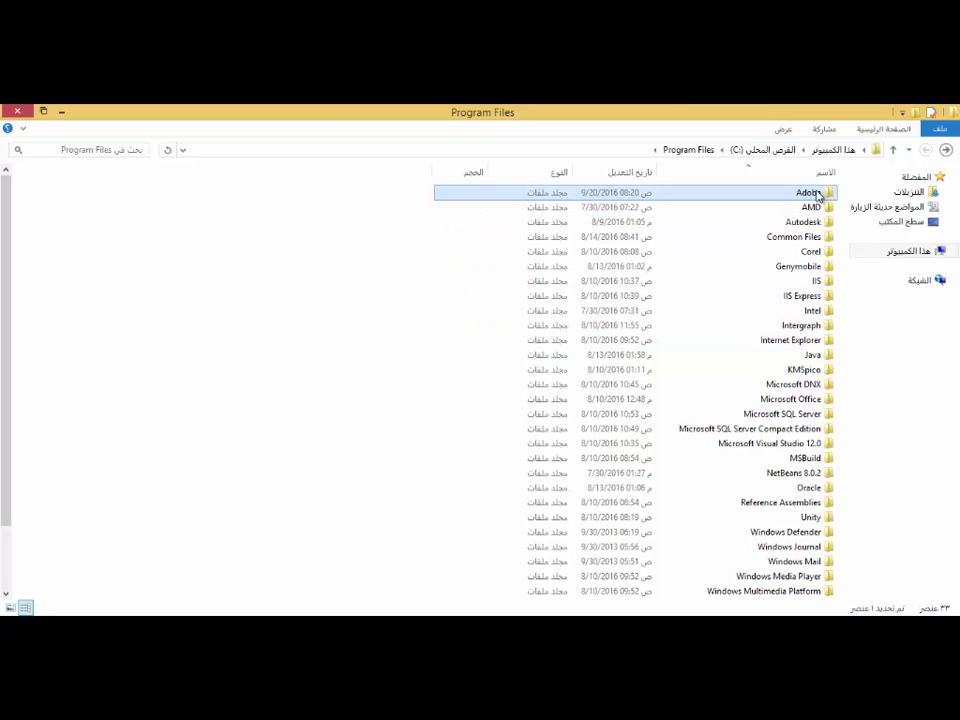
double_click(817, 193)
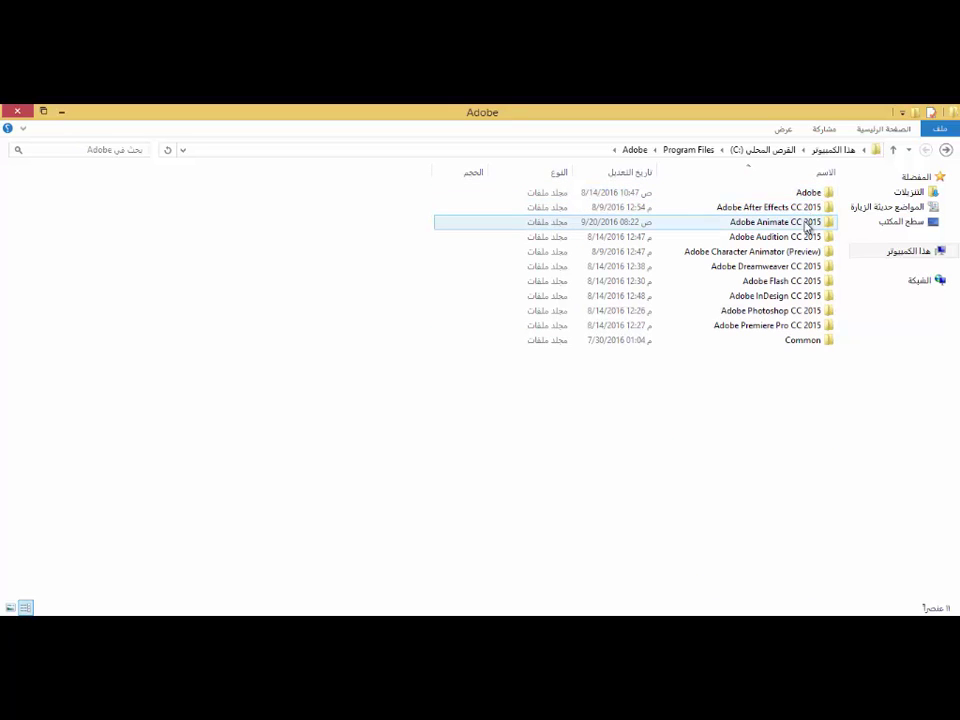
mouse_move(807, 225)
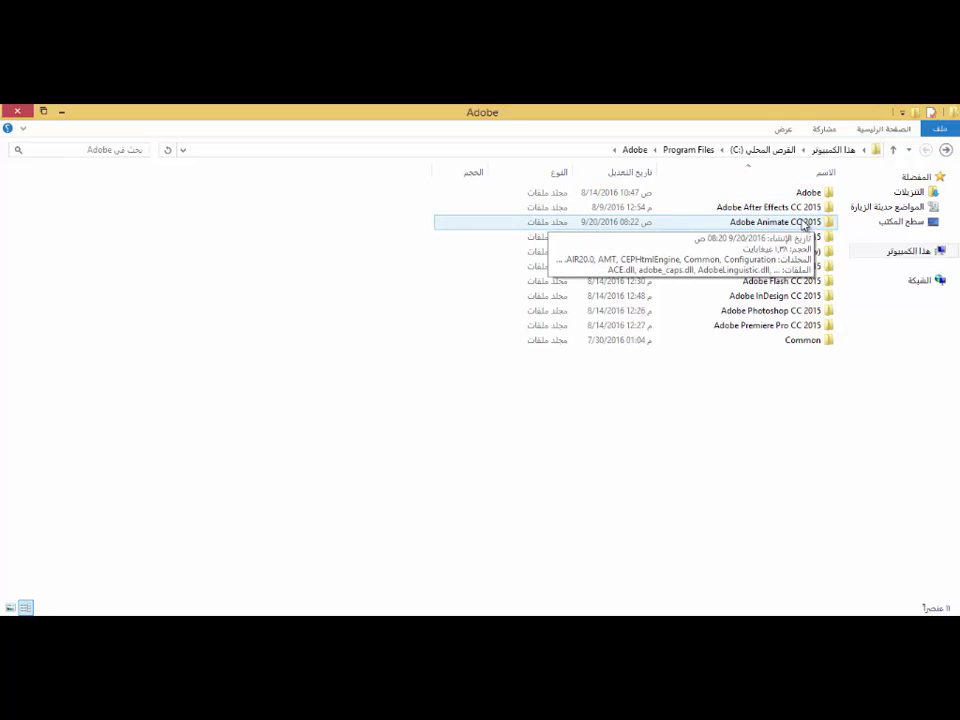
double_click(806, 223)
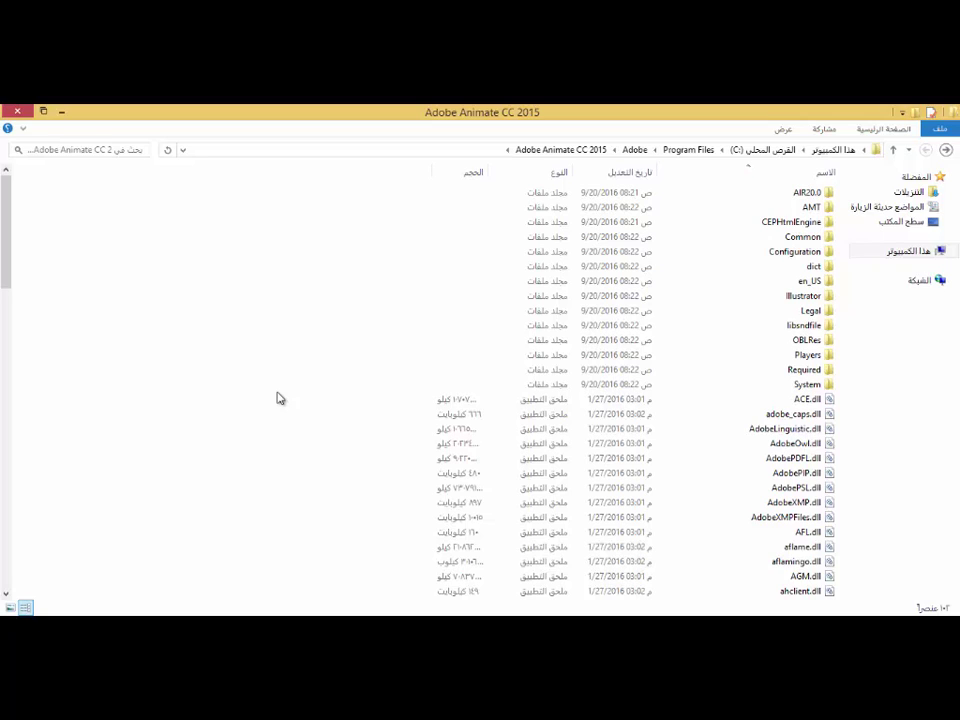
Paste the zip into the Adobe Animate CC 2015 folder, approving with administrator credentials.
right_click(318, 318)
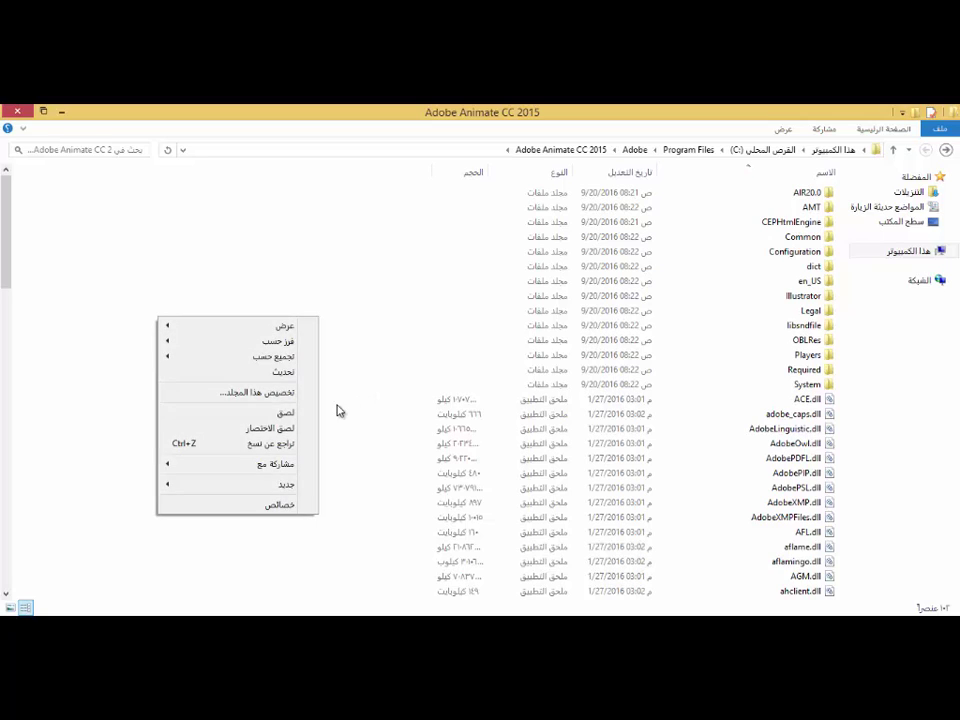
click(305, 418)
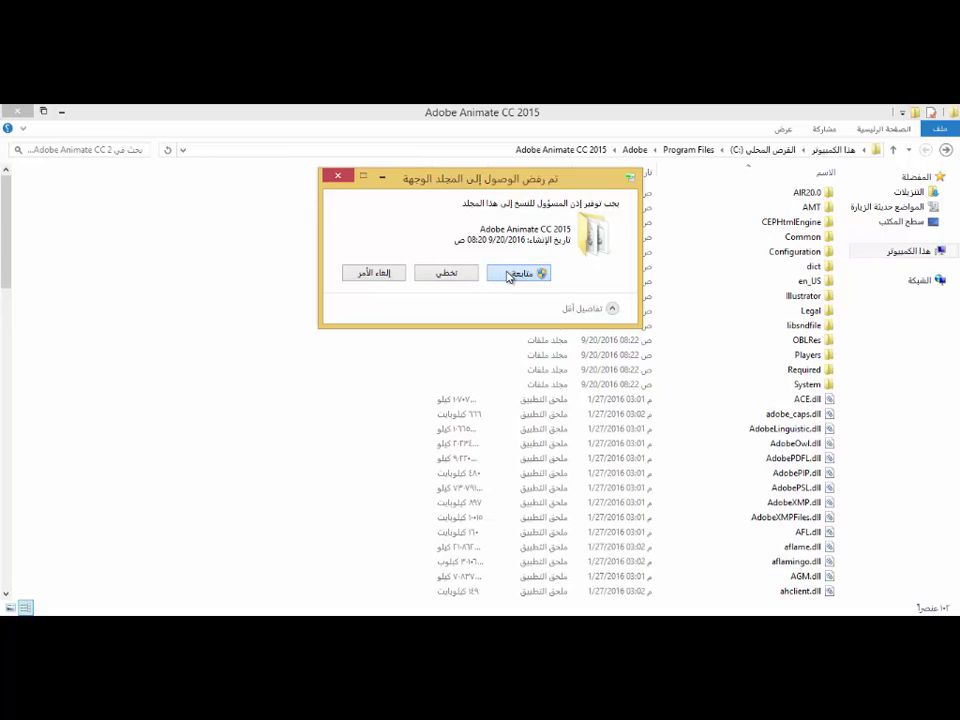
click(503, 273)
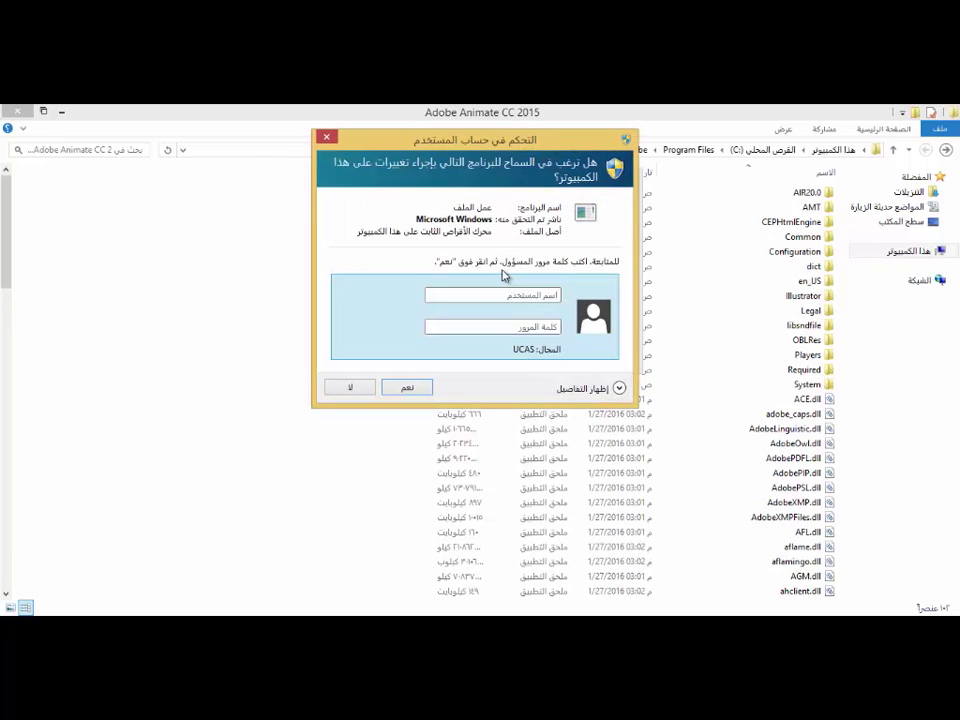
text(dipl5******)
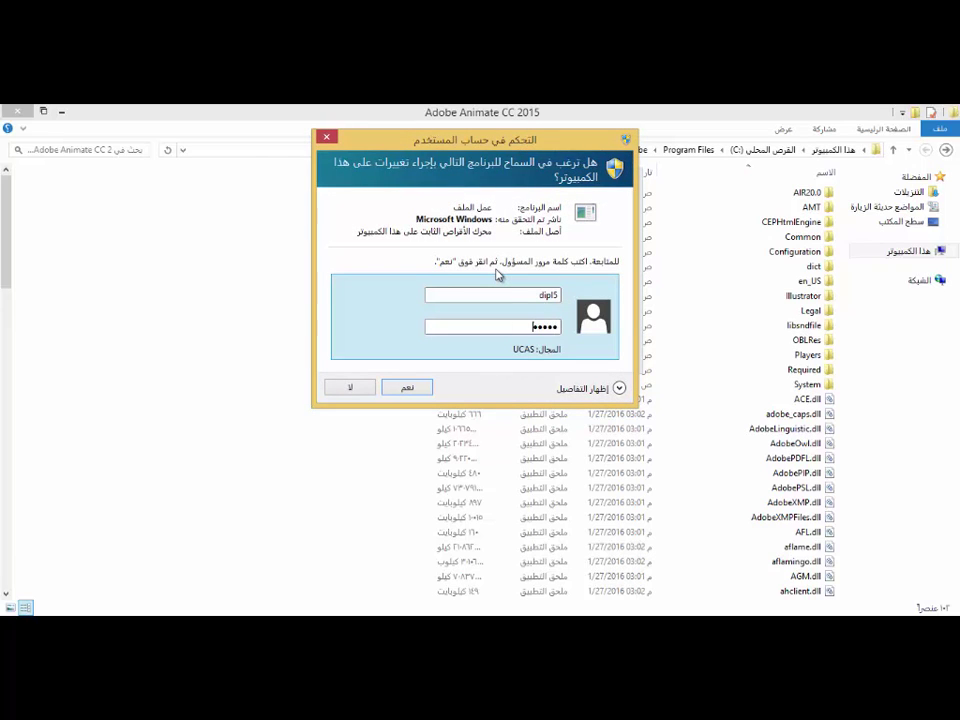
key(Return)
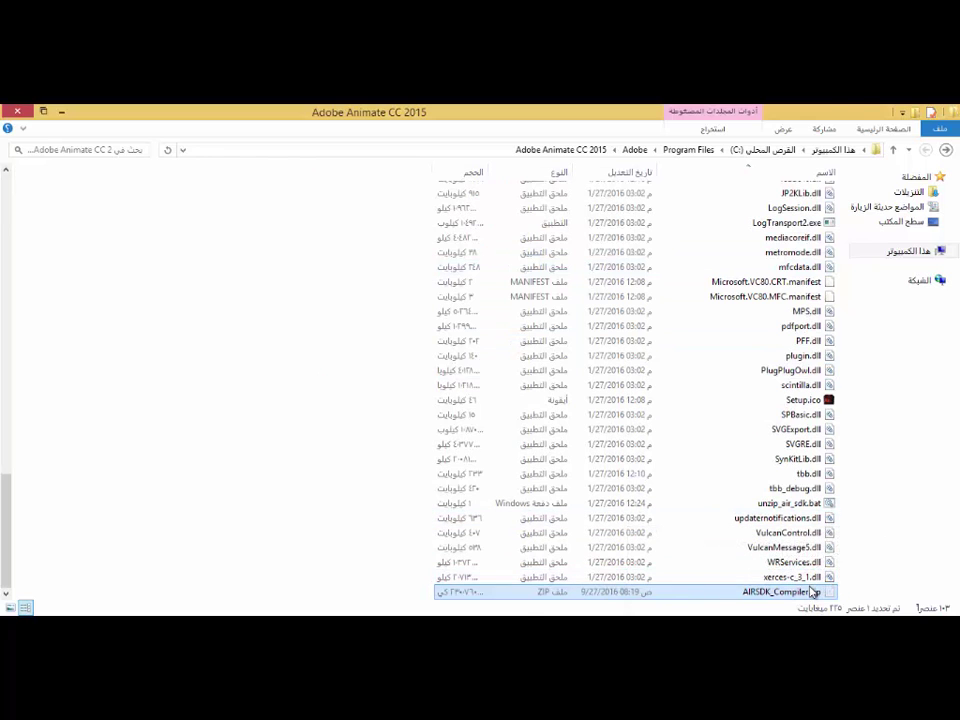
Paste the archive onto the desktop with administrator approval and dismiss the Camtasia recovery prompt.
key(super+d)
key(ctrl+v)
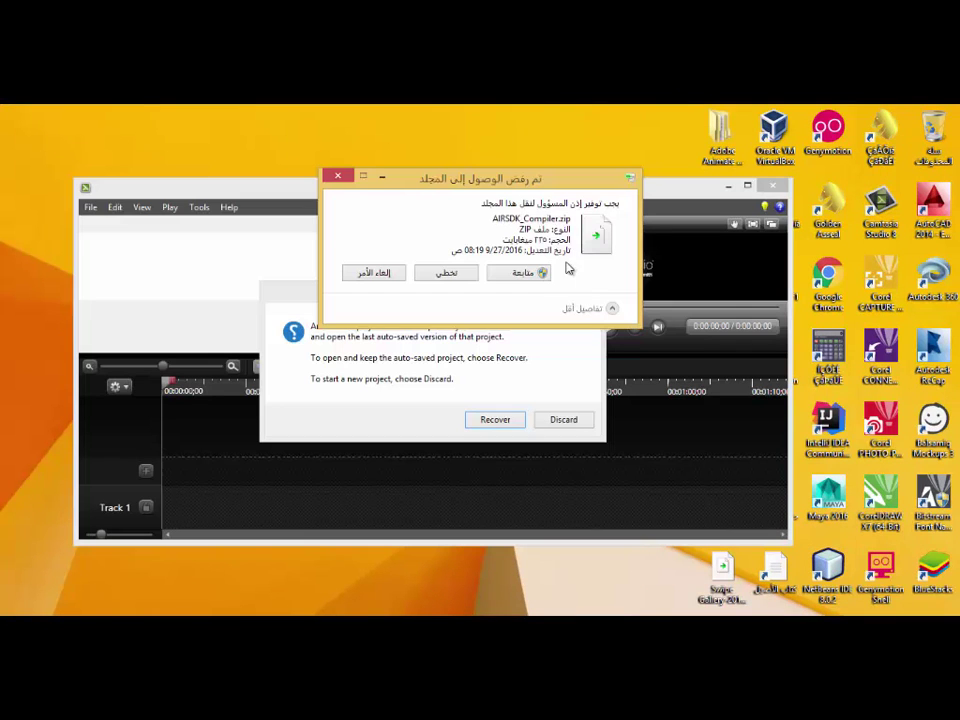
click(530, 272)
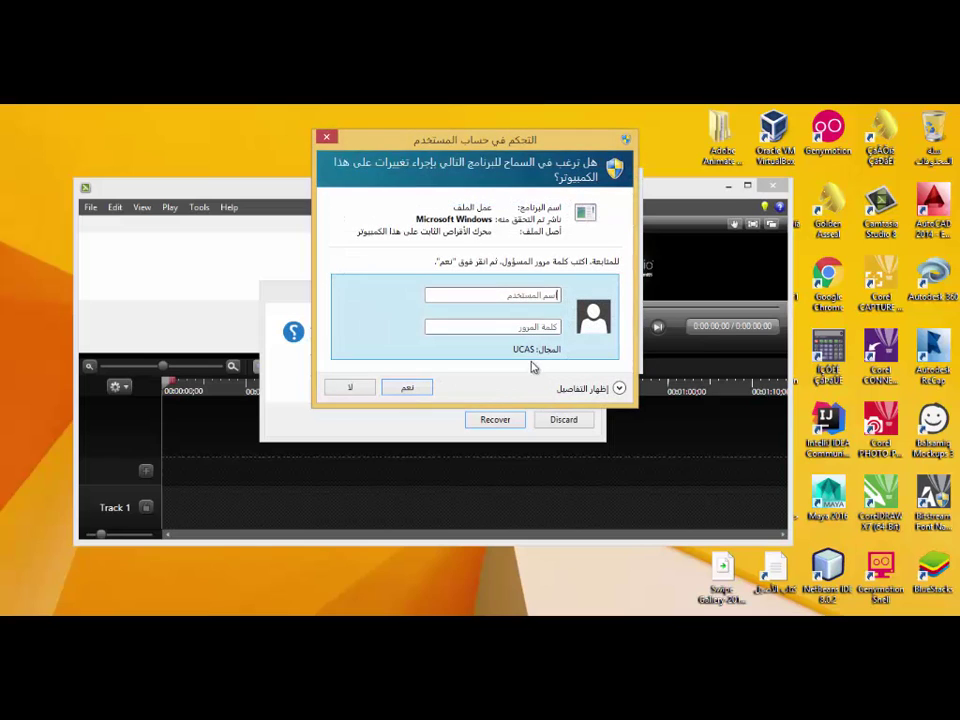
text(dipl)
text(5)
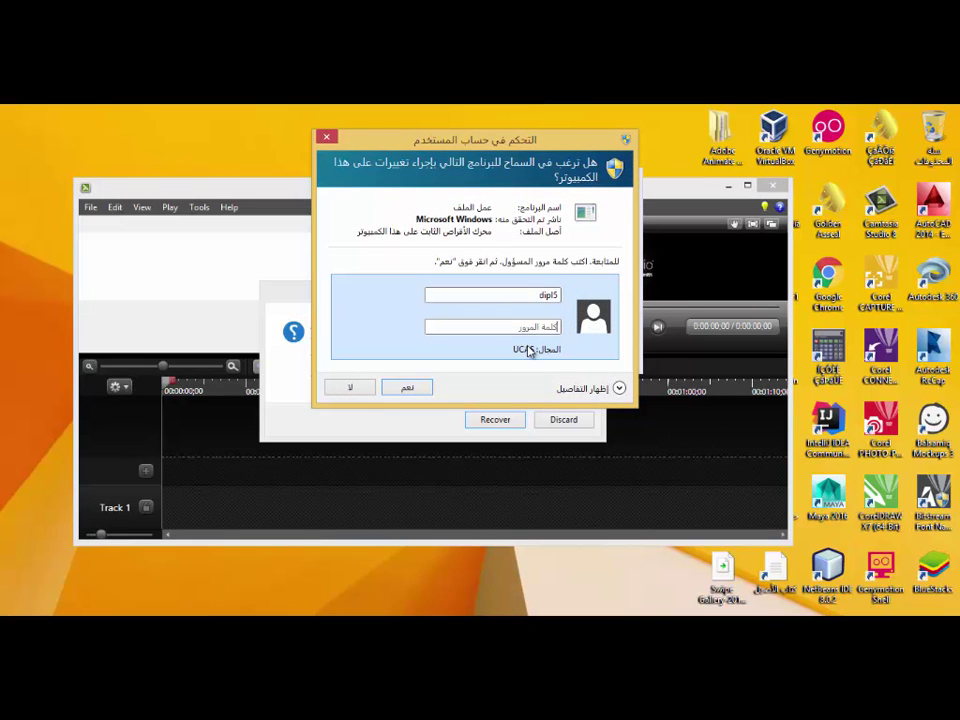
key(Tab)
text(*****)
key(Return)
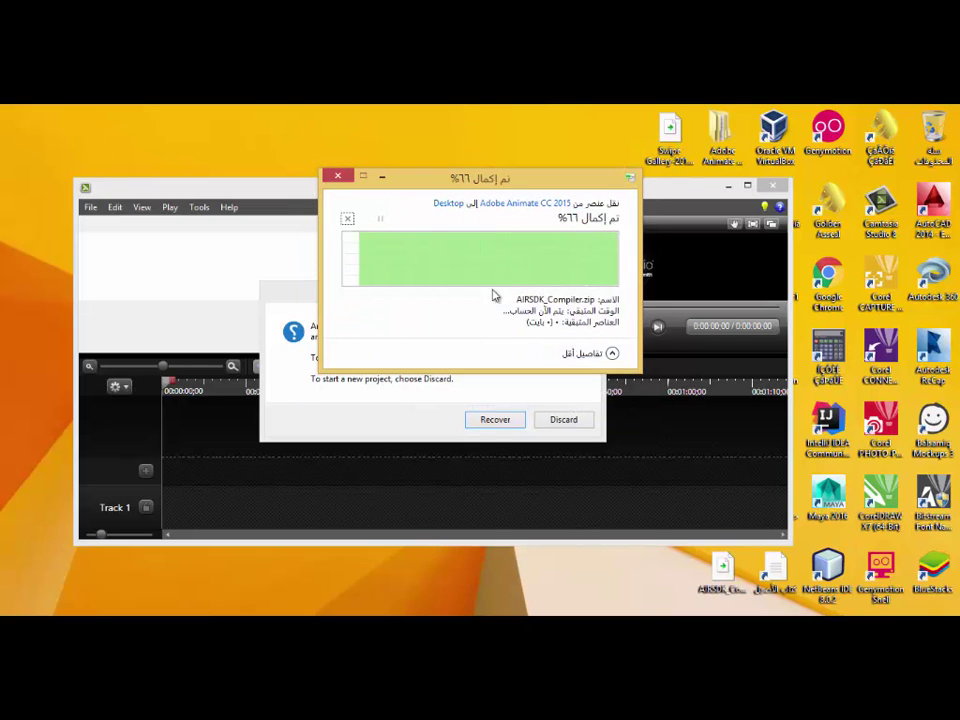
click(563, 421)
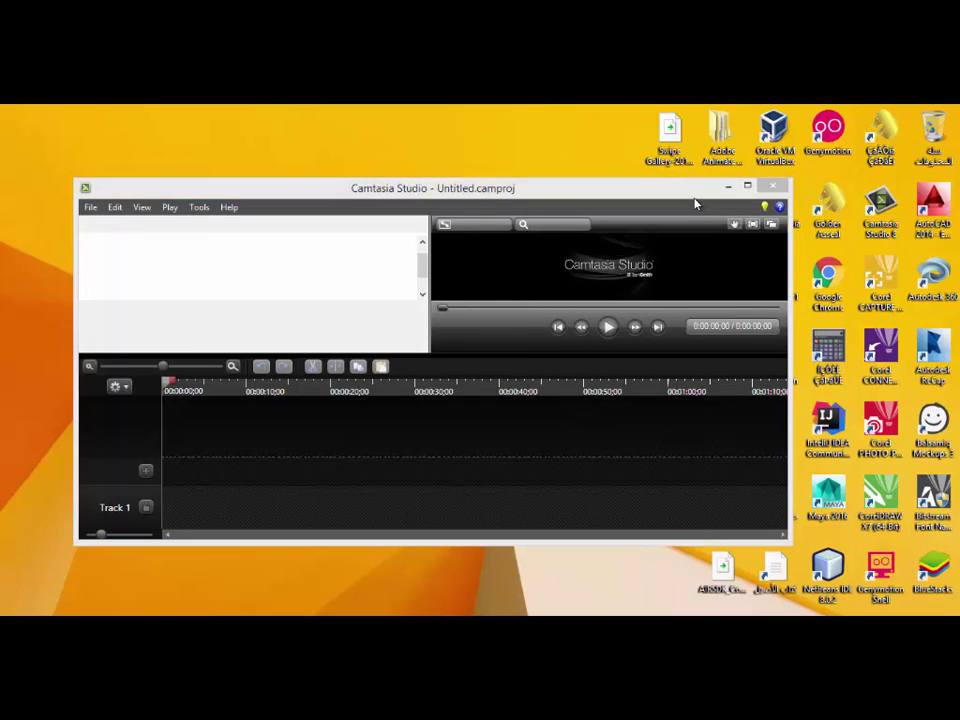
click(728, 187)
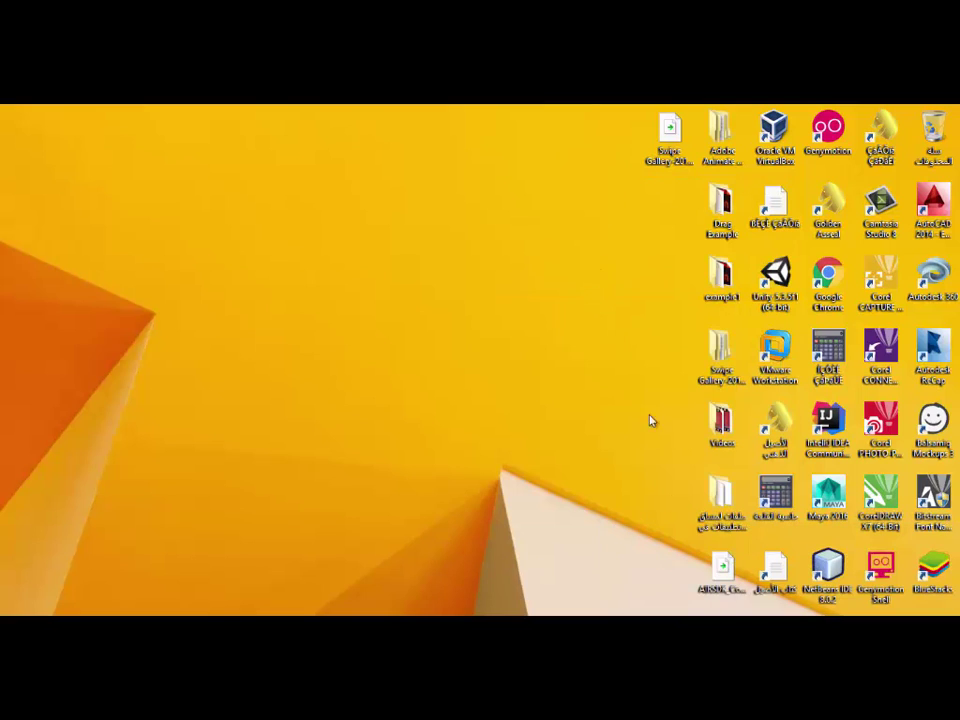
Extract the desktop zip with WinRAR's 'Extract to AIRSDK_Compiler\' and place the folder below it.
drag(722, 570, 461, 220)
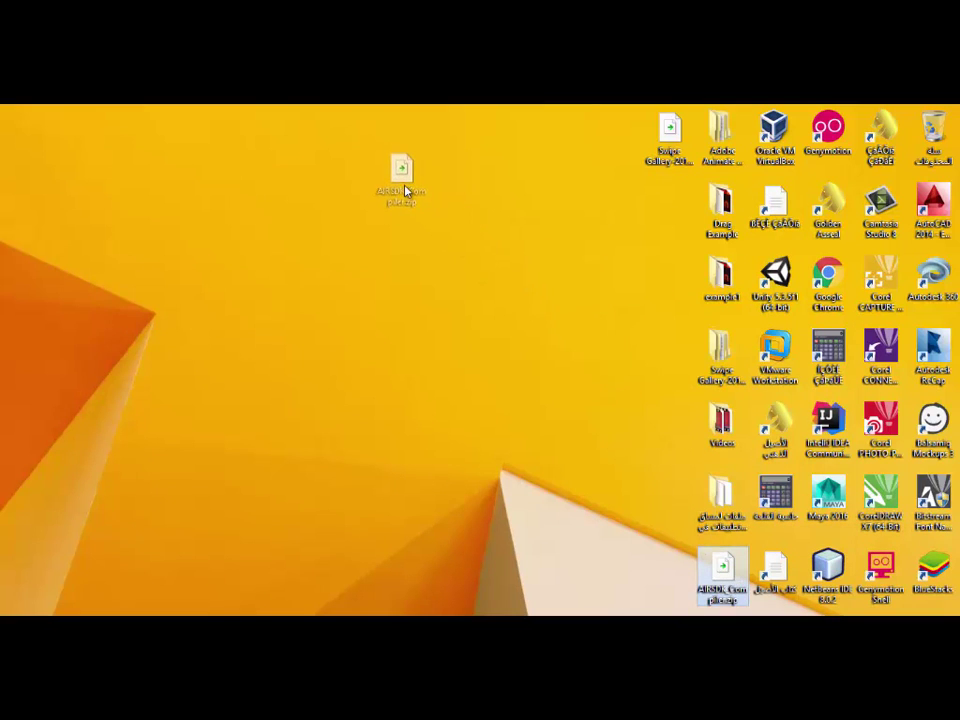
drag(405, 190, 406, 193)
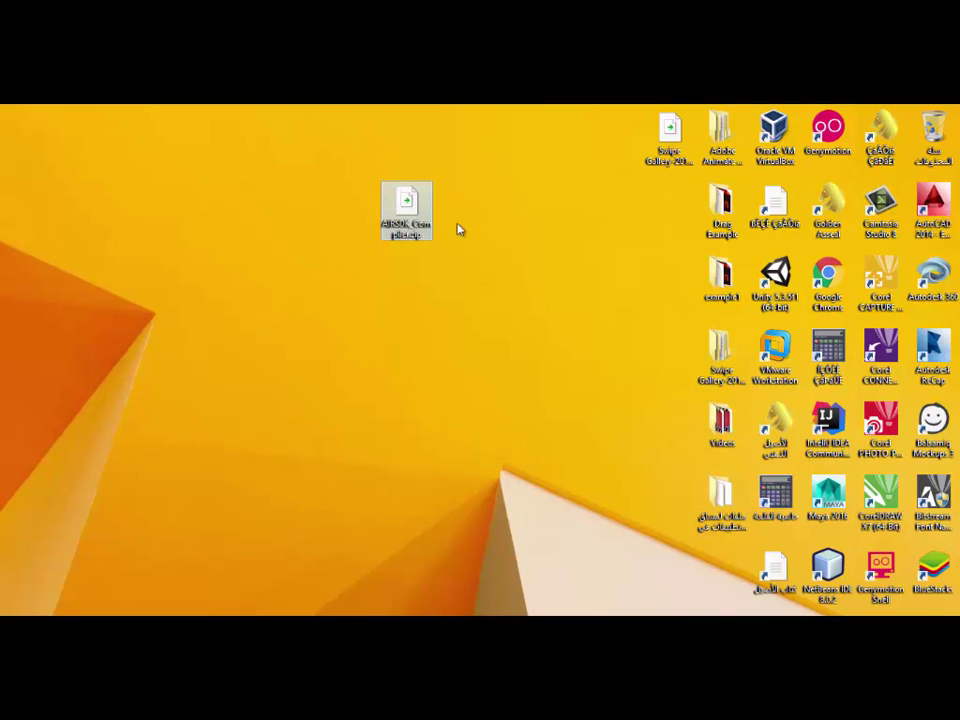
right_click(401, 212)
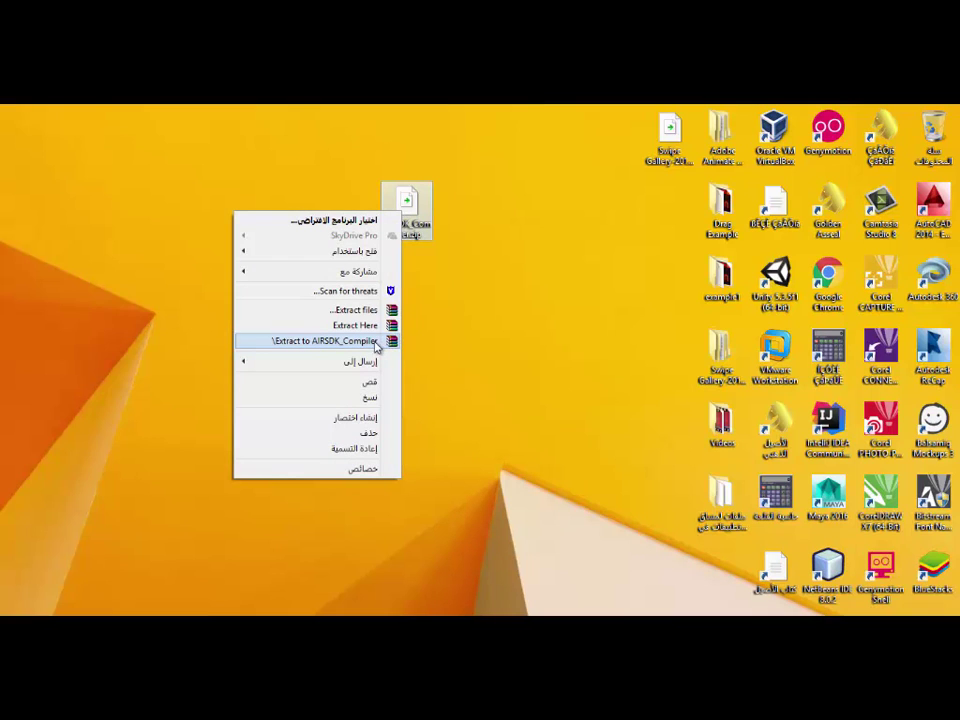
click(372, 342)
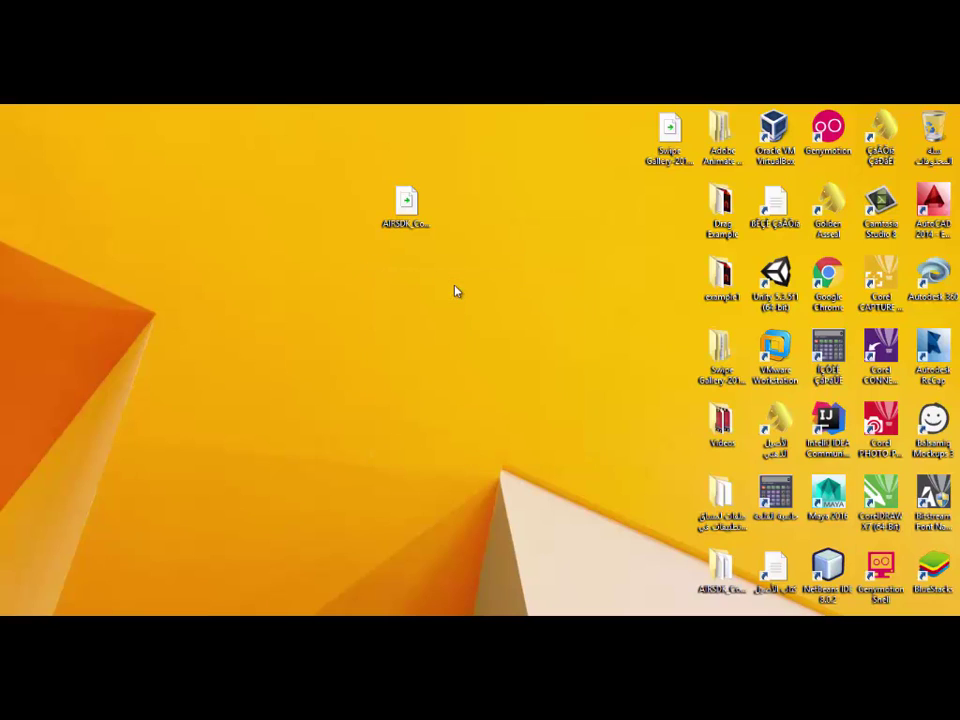
drag(720, 572, 410, 290)
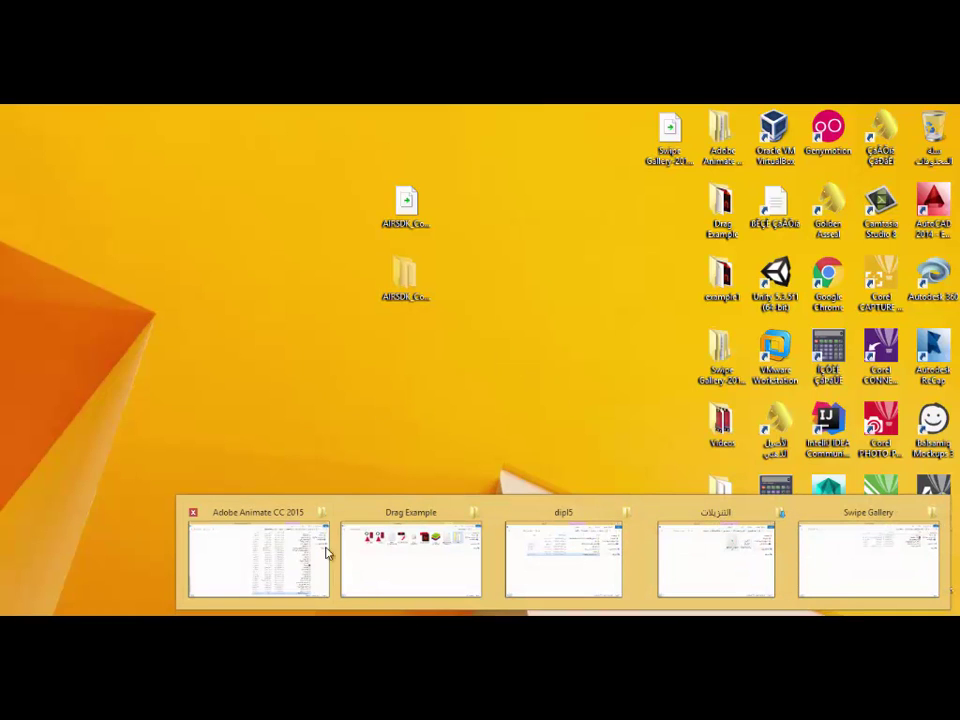
Paste the extracted AIRSDK_Compiler folder into Adobe Animate CC 2015, approving with administrator credentials.
click(290, 550)
right_click(238, 222)
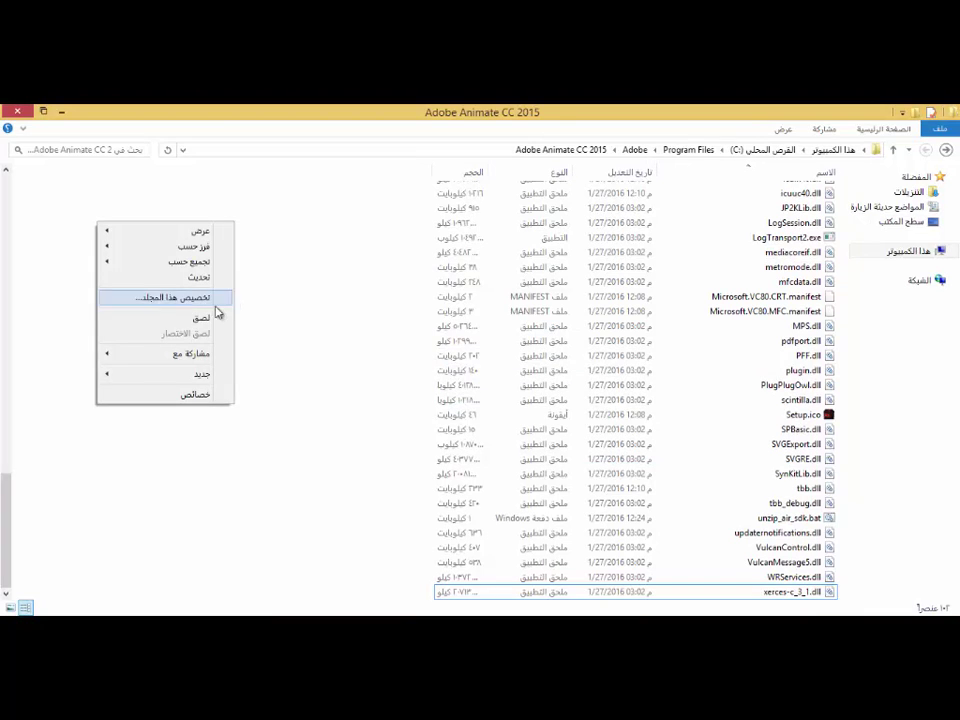
click(207, 315)
click(506, 274)
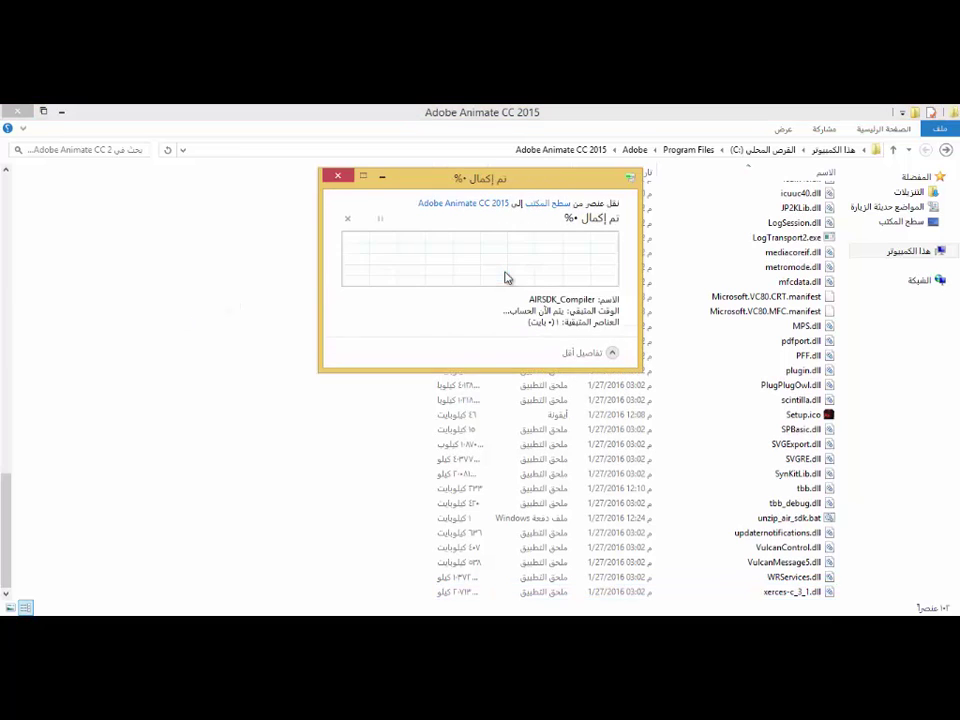
text(dip)
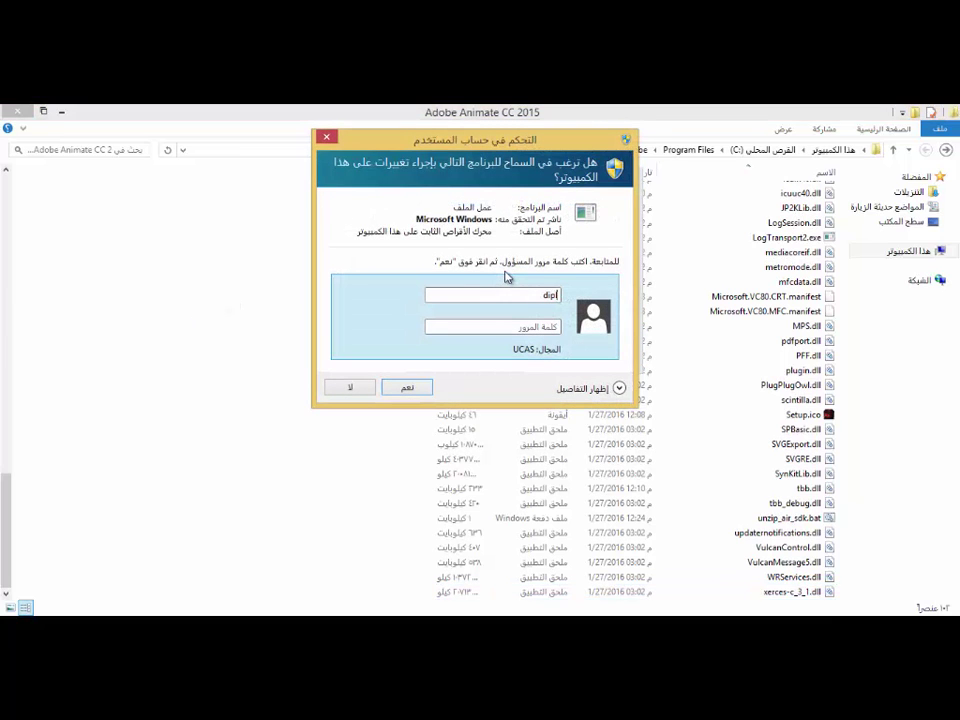
text(l5)
key(Tab)
key(Return)
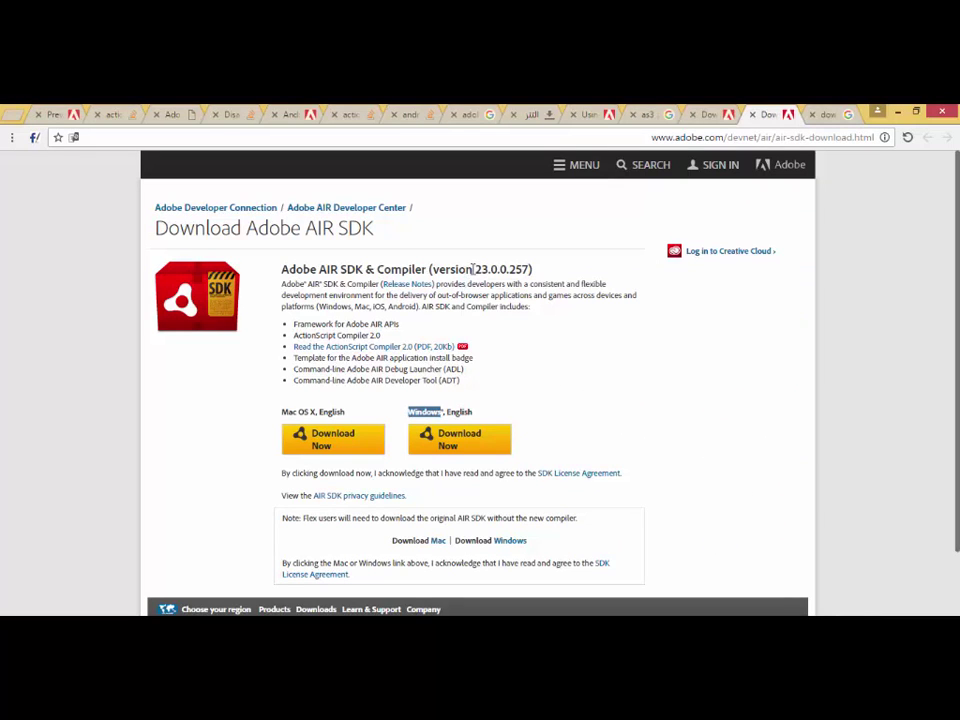
Copy the version 23.0.0.257 and rename the folder's 'Compiler' part to it.
drag(473, 268, 533, 270)
key(ctrl+c)
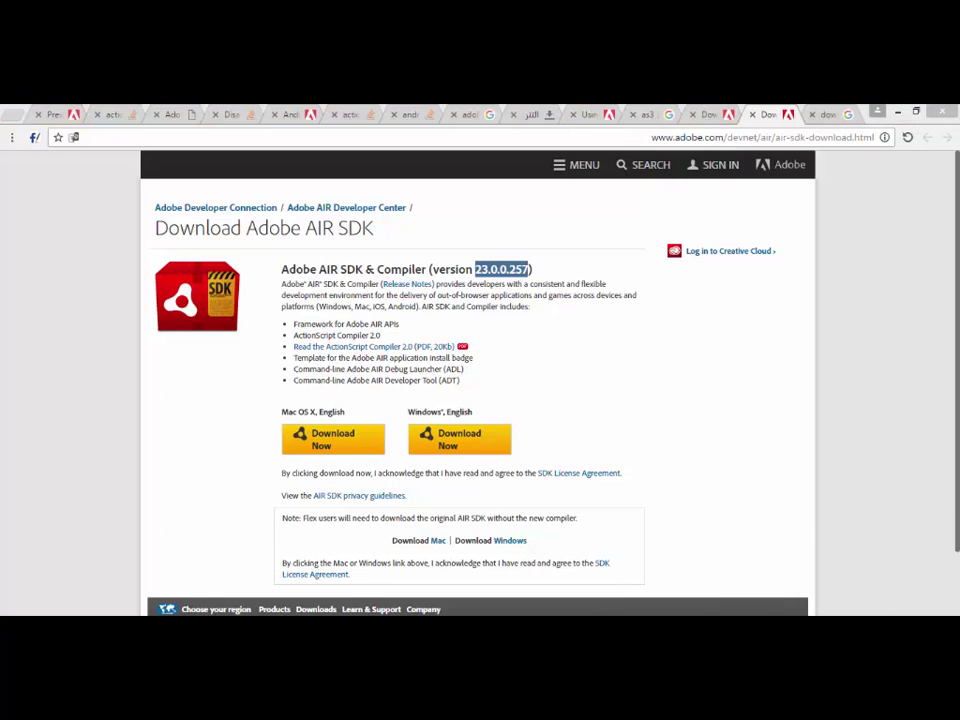
mouse_move(851, 581)
click(266, 559)
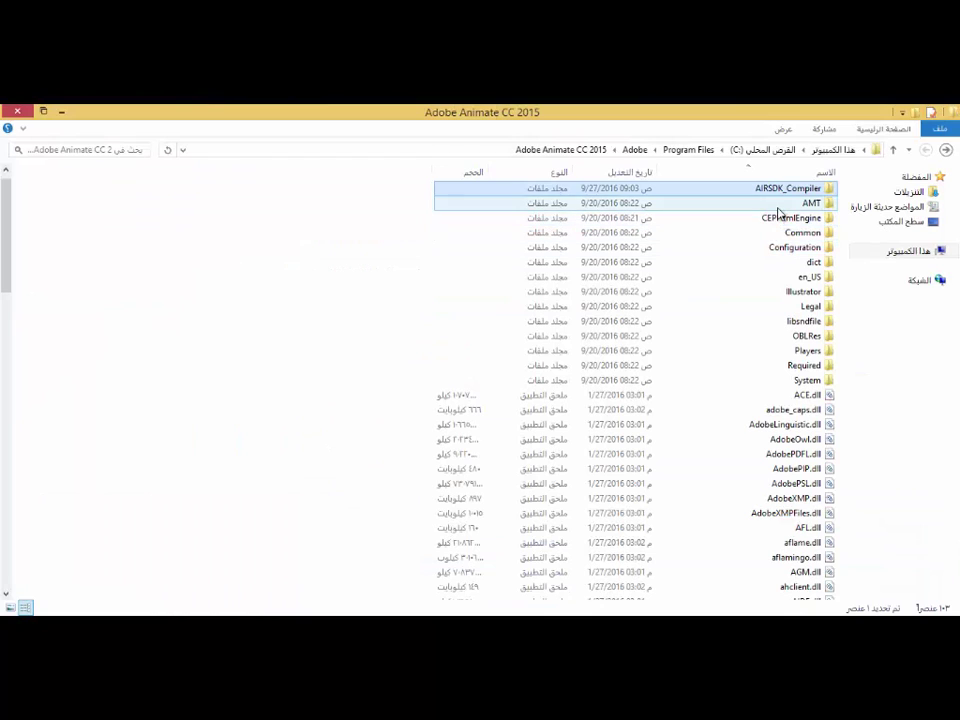
key(F2)
drag(787, 189, 838, 192)
key(ctrl+v)
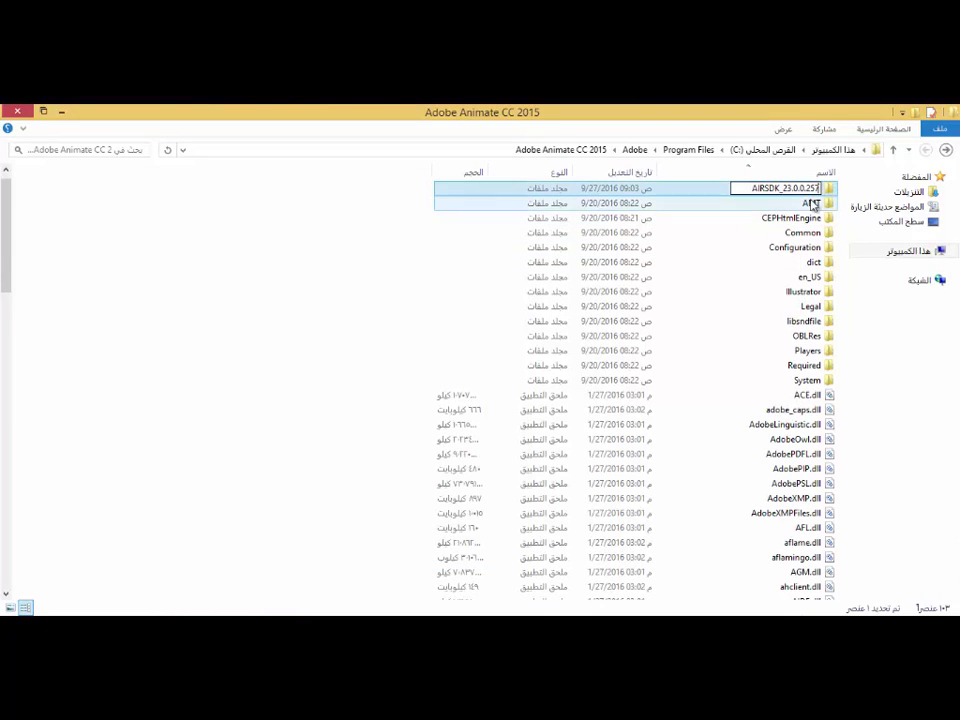
key(Return)
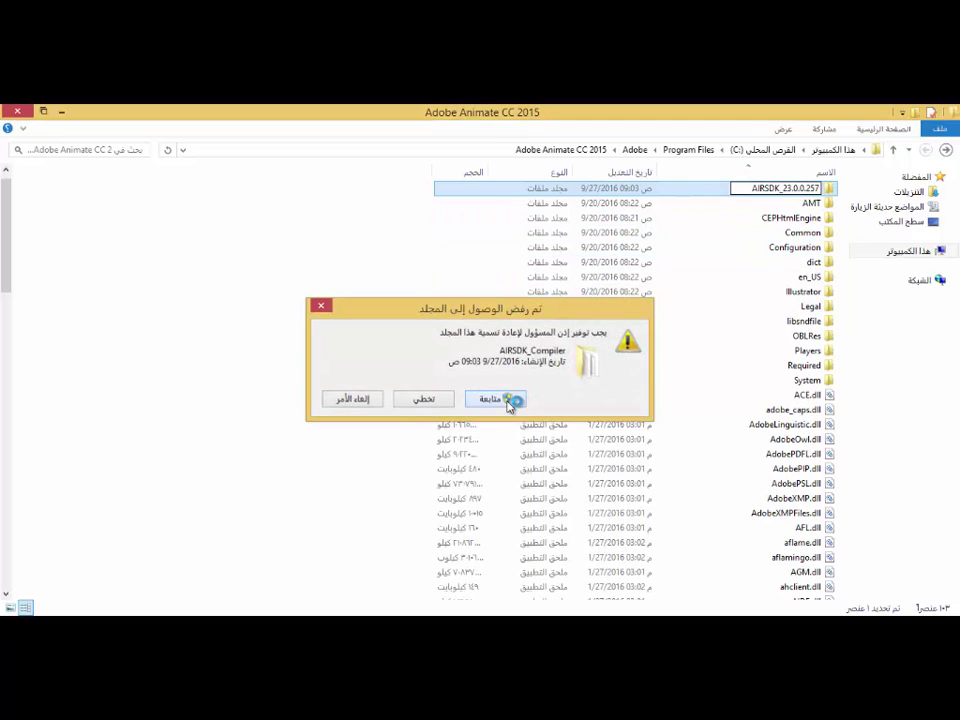
Approve the rename with administrator credentials and return to the AIR SDK download page.
click(512, 399)
text(d)
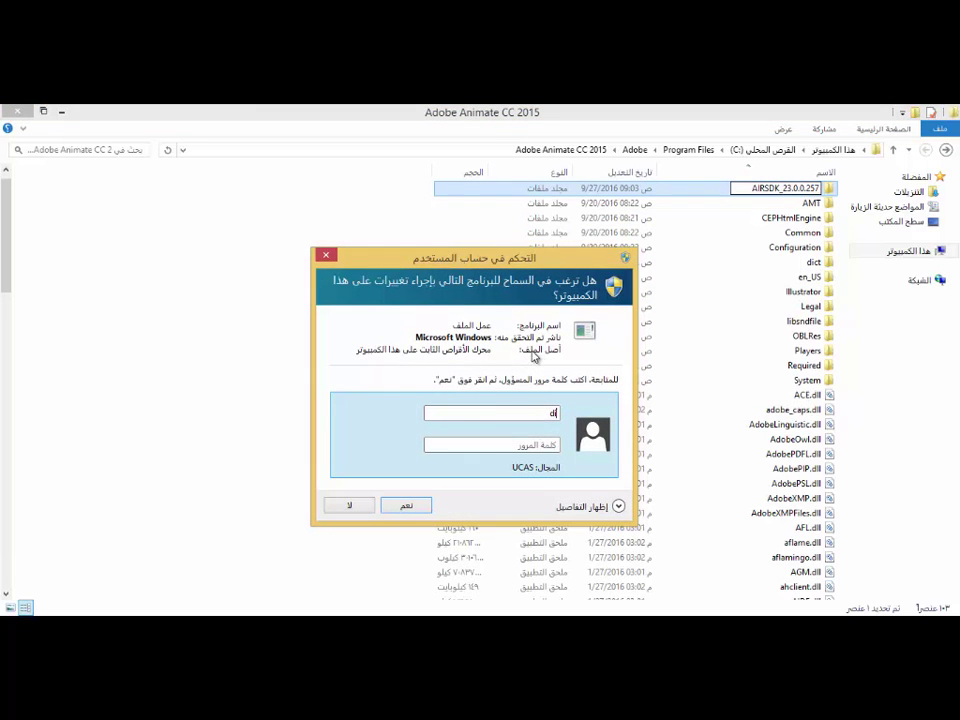
text(ipl5)
key(Tab)
text(1)
key(Return)
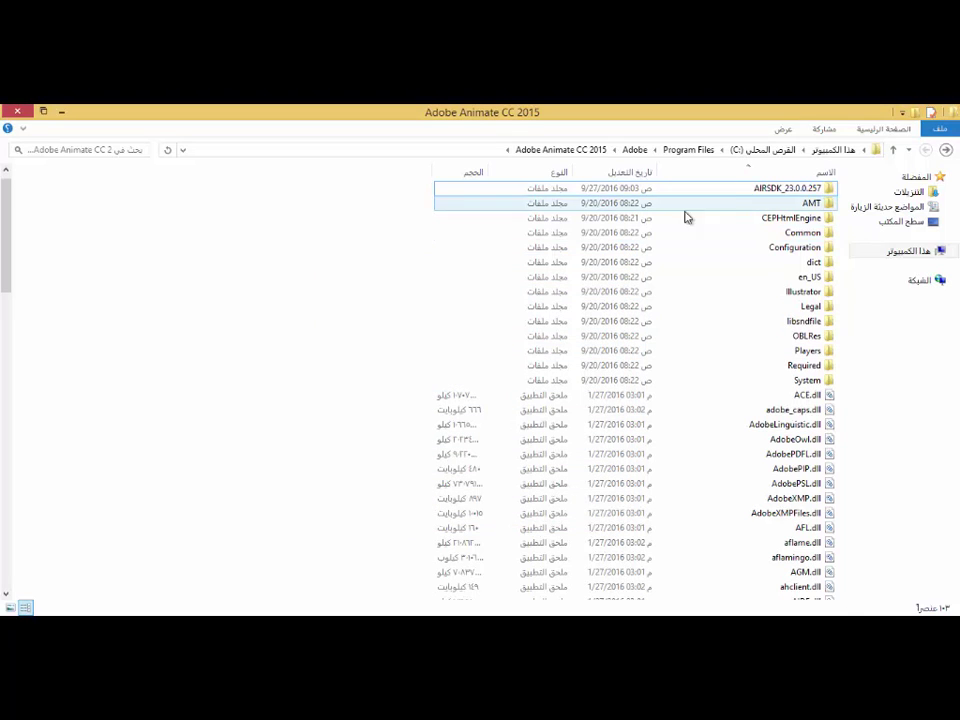
drag(750, 189, 745, 202)
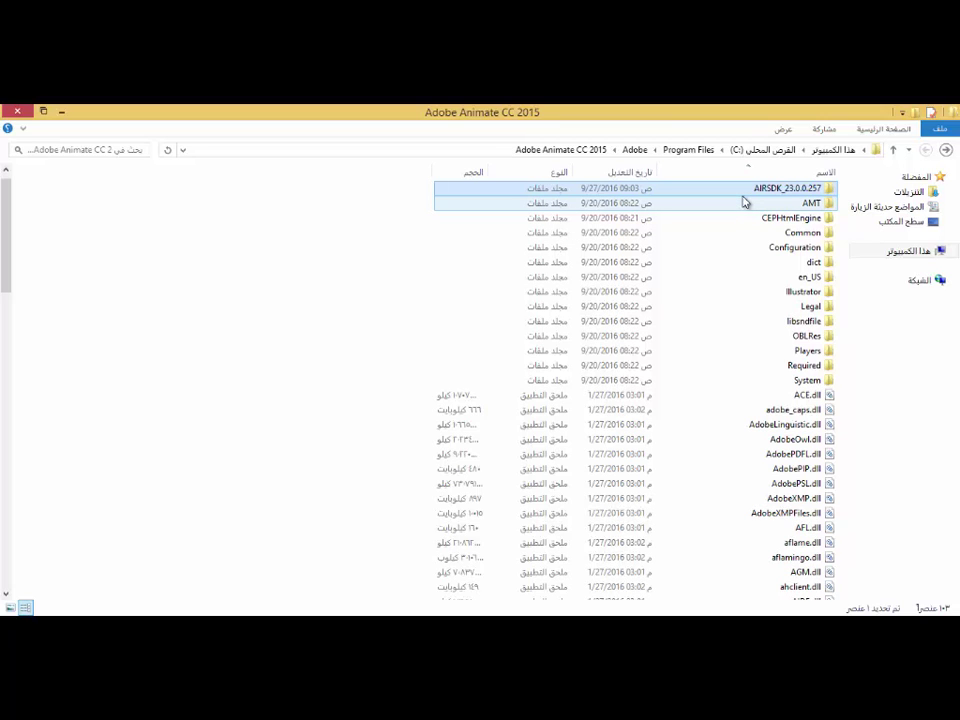
key(alt+Tab)
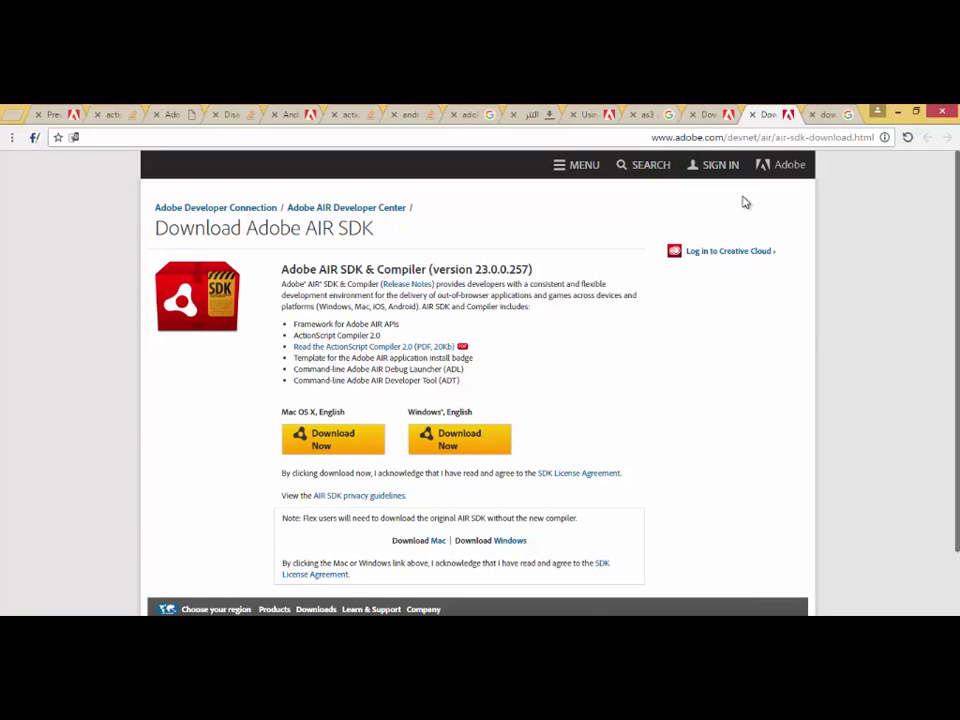
Switch to Animate and open Manage Adobe AIR SDK from the Help menu, showing only AIR 20.0.
key(alt+Tab)
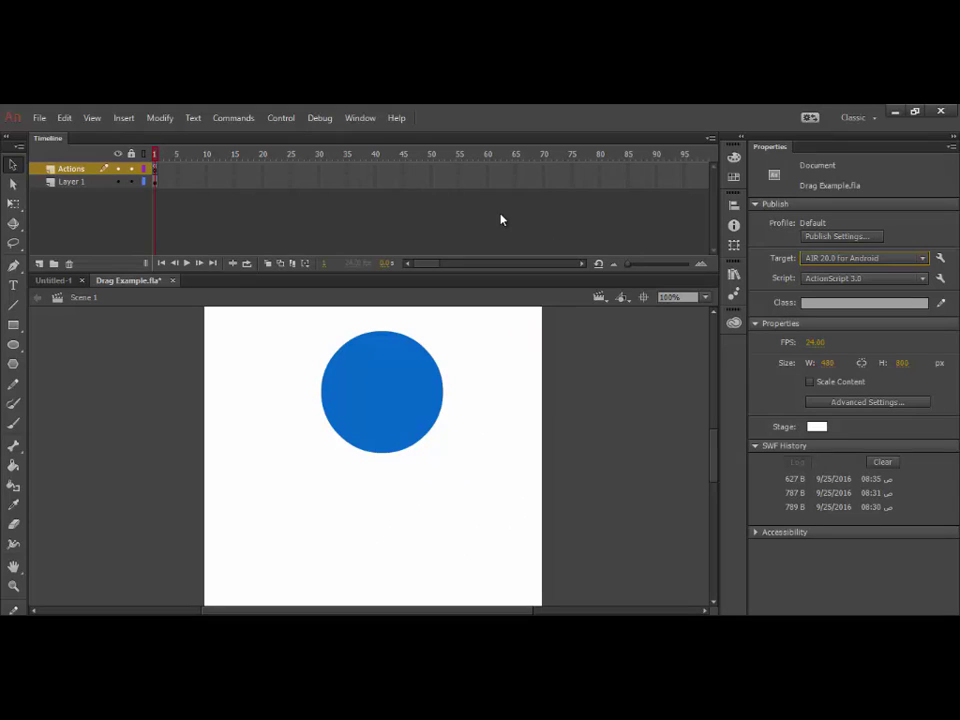
click(396, 118)
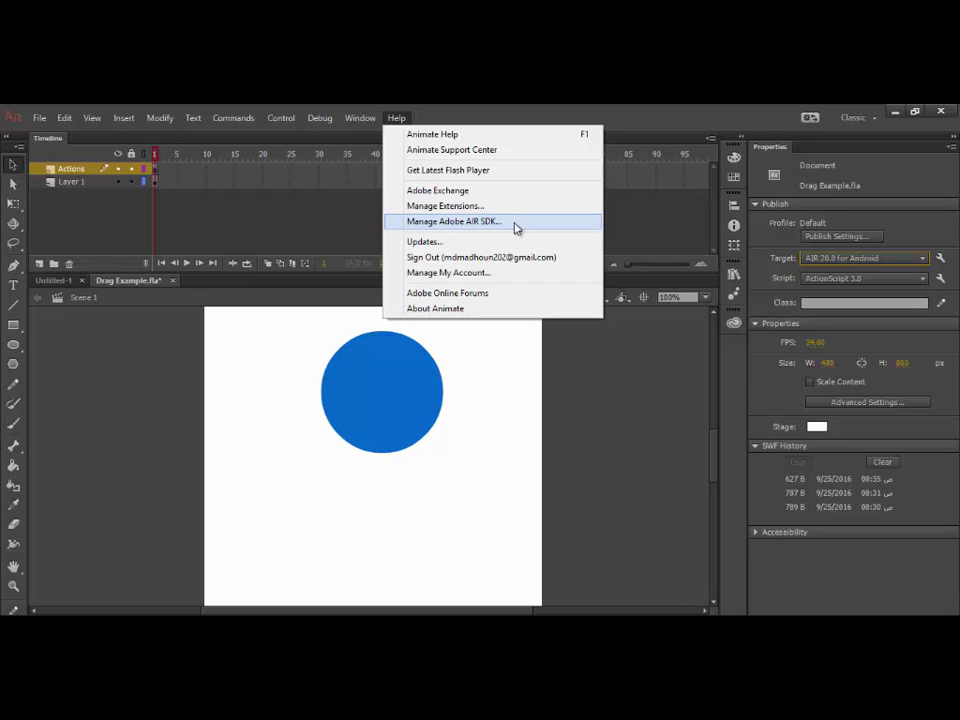
click(474, 222)
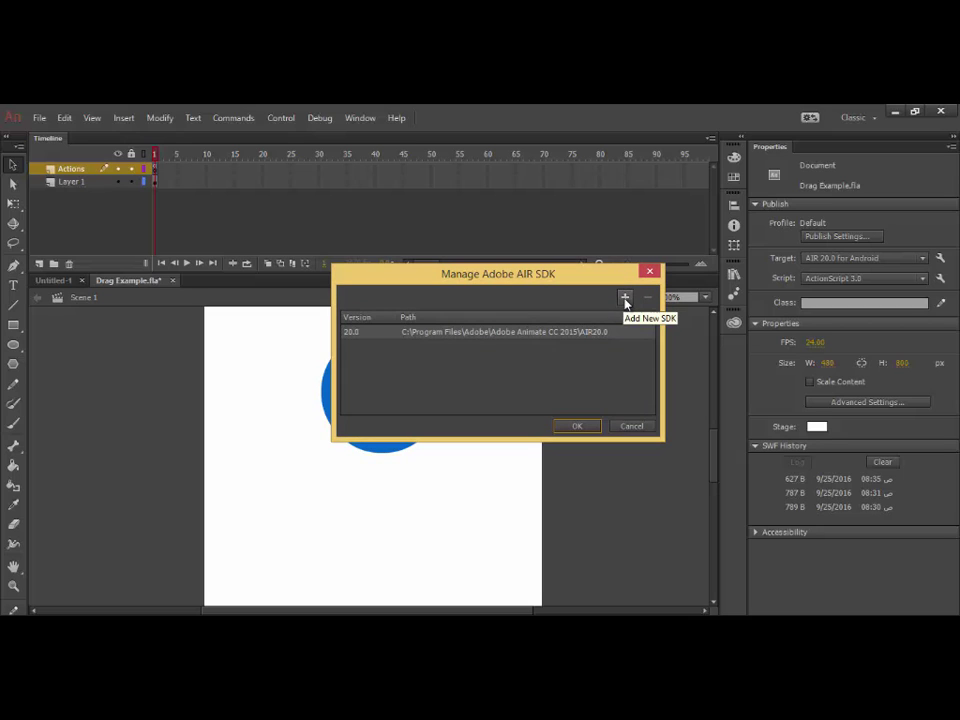
Add C:\Program Files\Adobe\Adobe Animate CC 2015\AIRSDK_23.0.0.257 as a new AIR SDK folder.
click(625, 298)
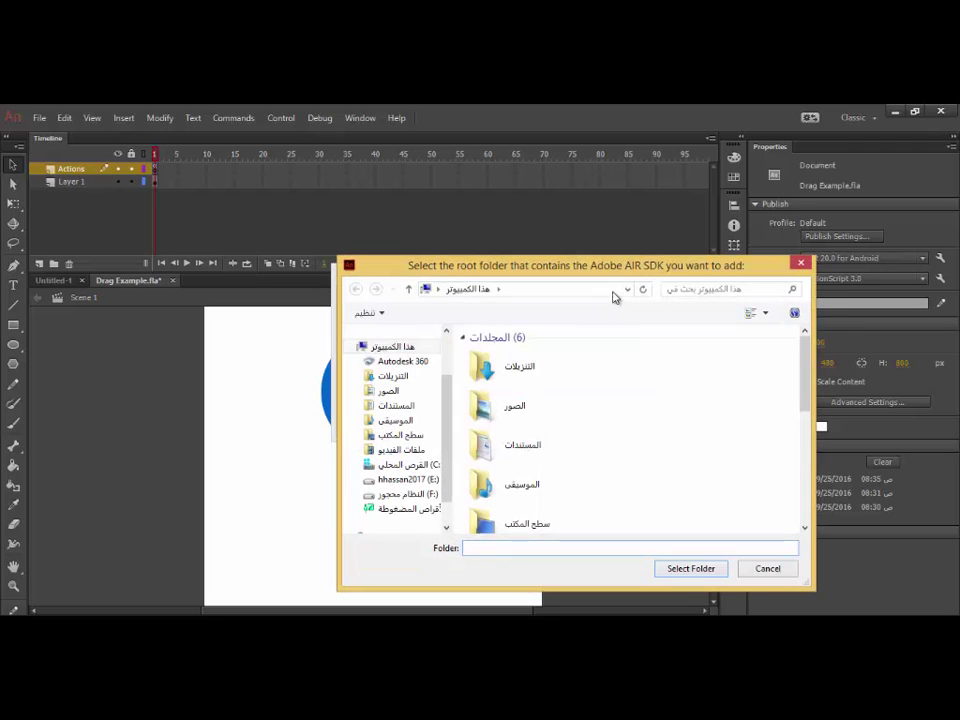
drag(598, 267, 562, 188)
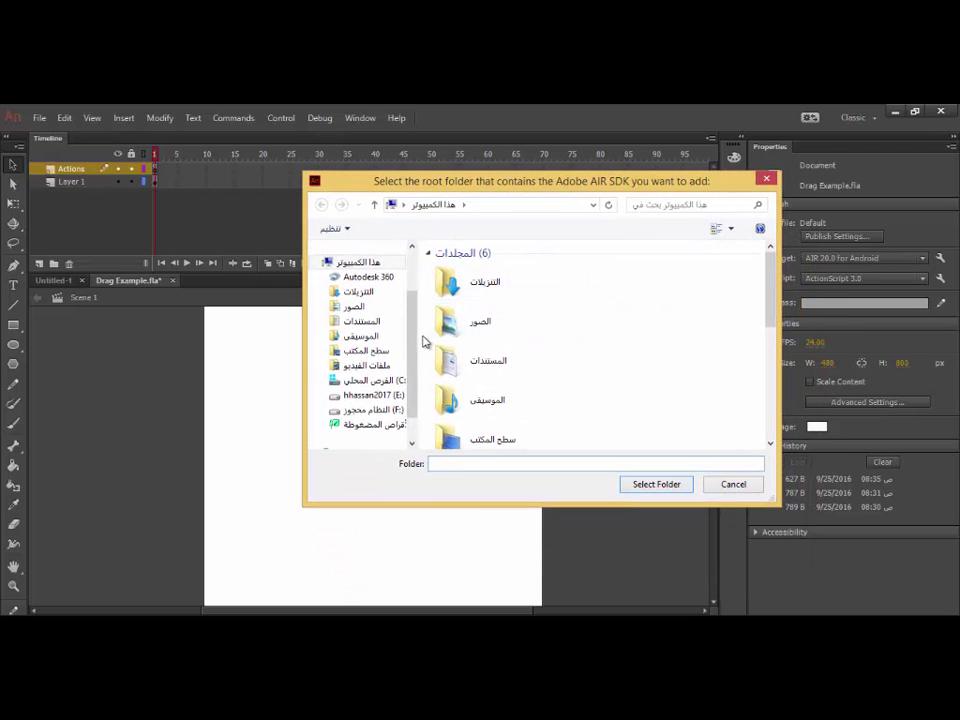
click(376, 384)
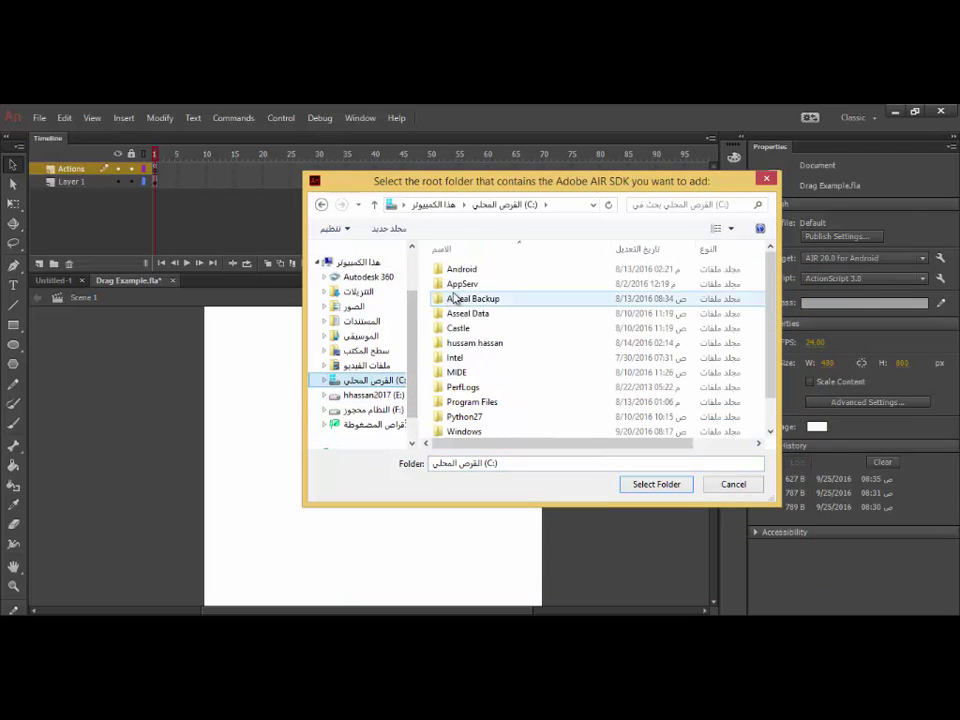
double_click(477, 403)
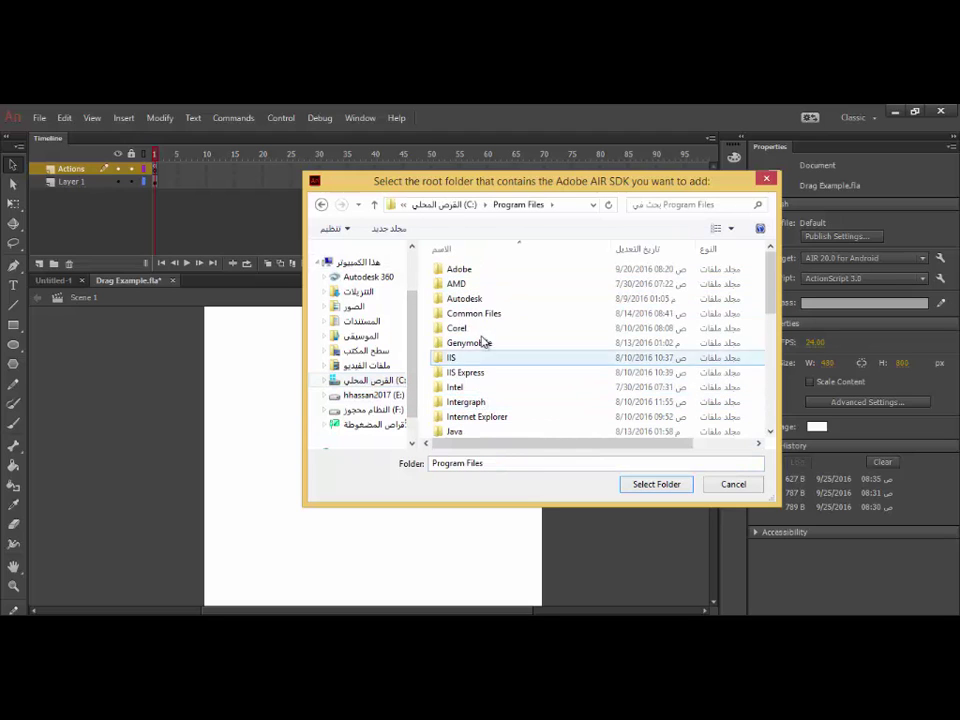
double_click(471, 272)
double_click(512, 300)
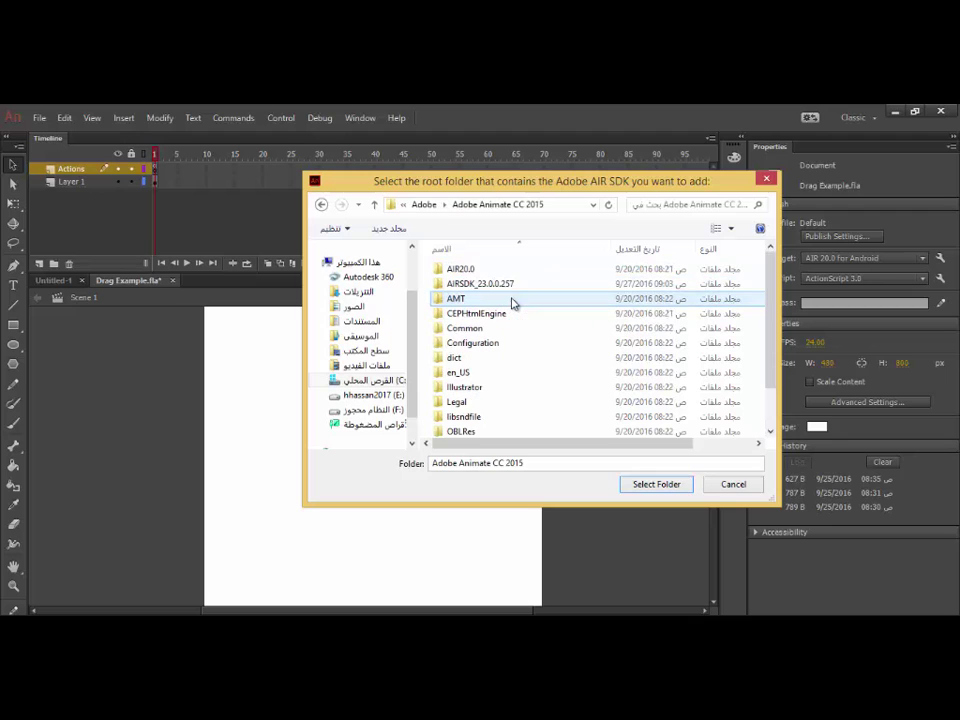
click(470, 285)
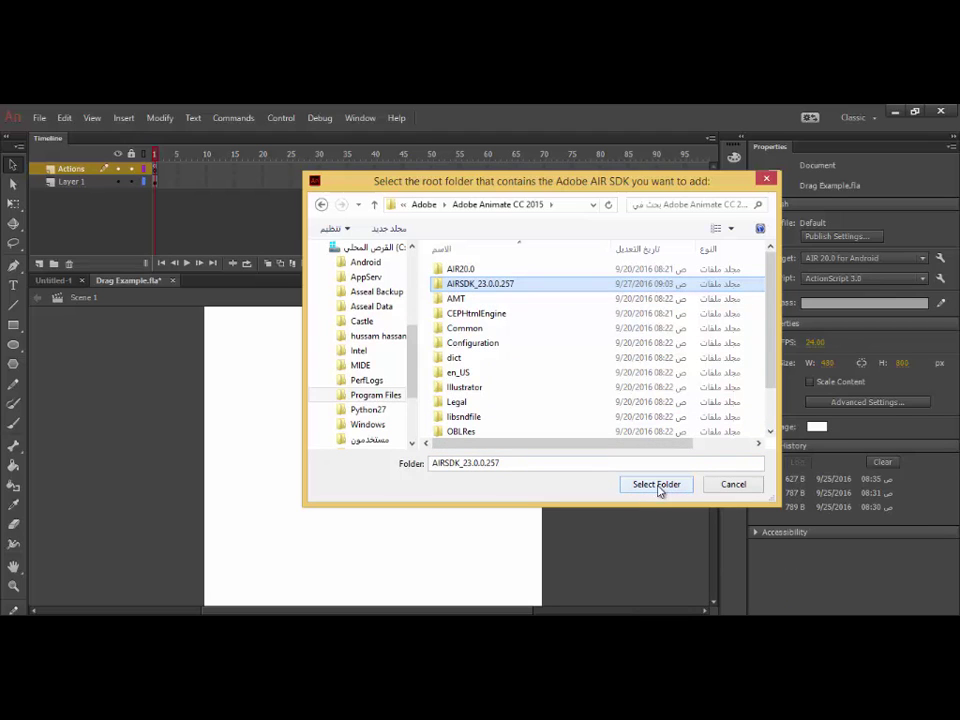
click(657, 485)
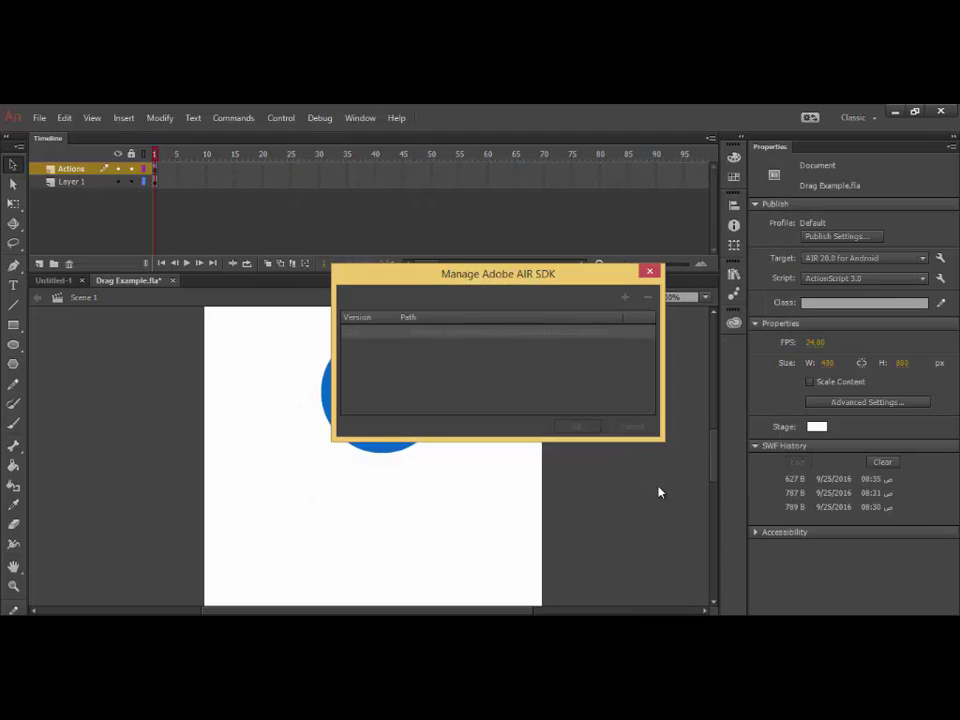
Widen the Path column to verify the 23.0.0.257 entry, then confirm the SDK list with OK.
drag(550, 280, 449, 274)
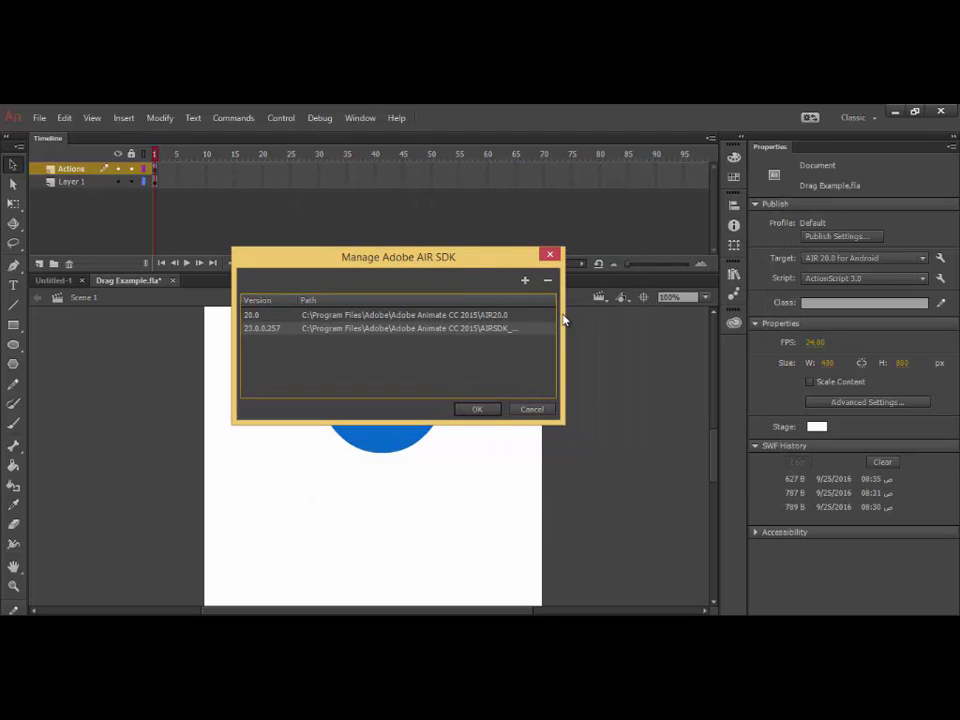
drag(524, 301, 552, 306)
click(479, 410)
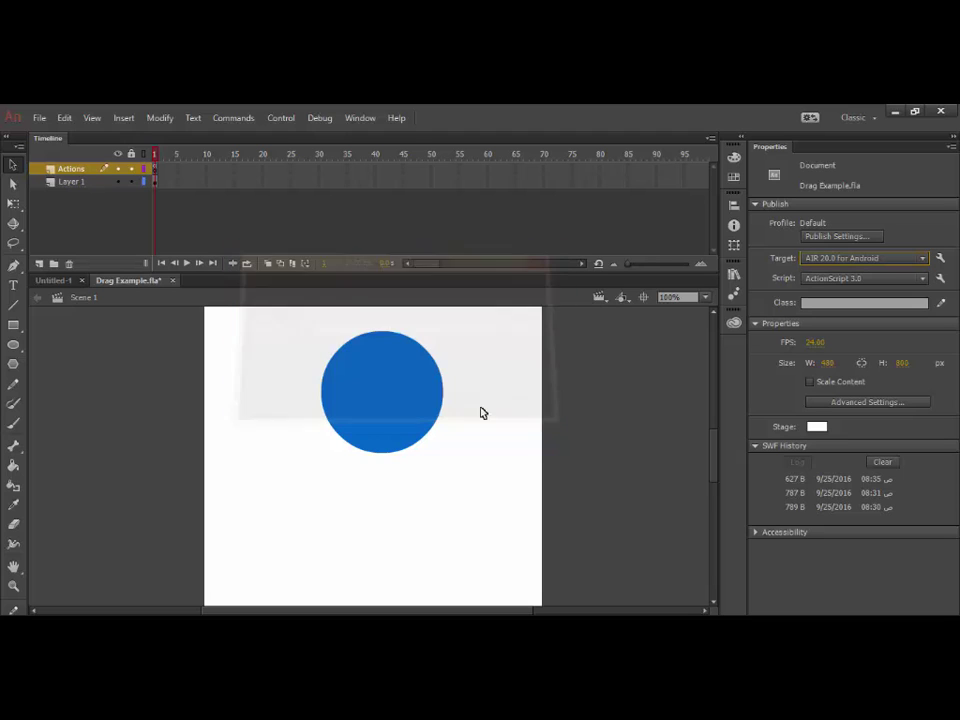
Change the Drag Example.fla publish target to AIR 23.0.0.257 for Android.
click(880, 259)
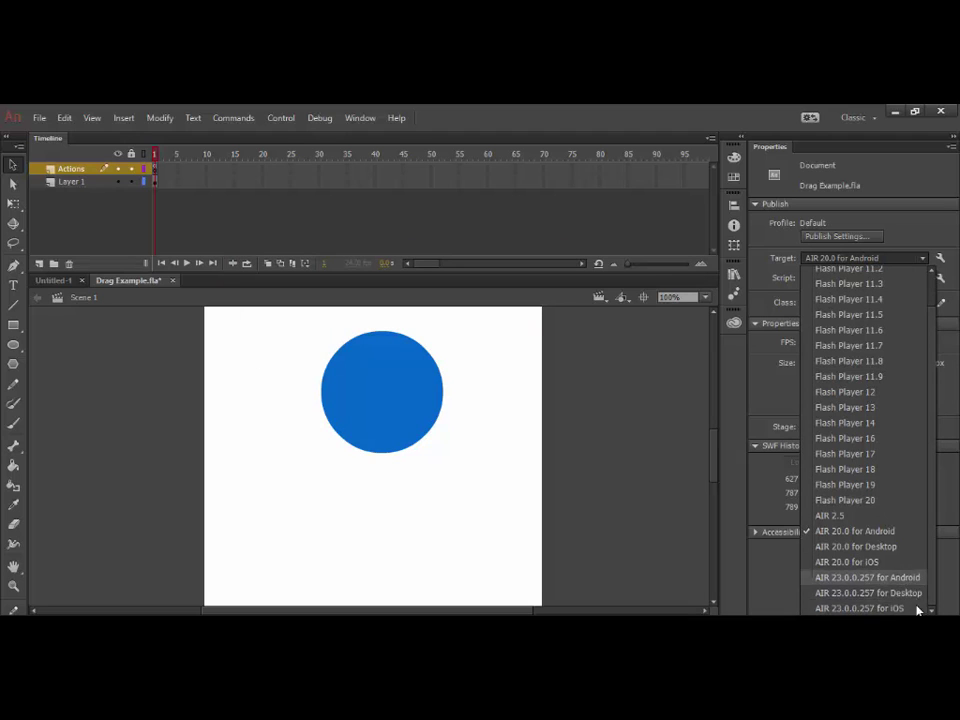
key(F9)
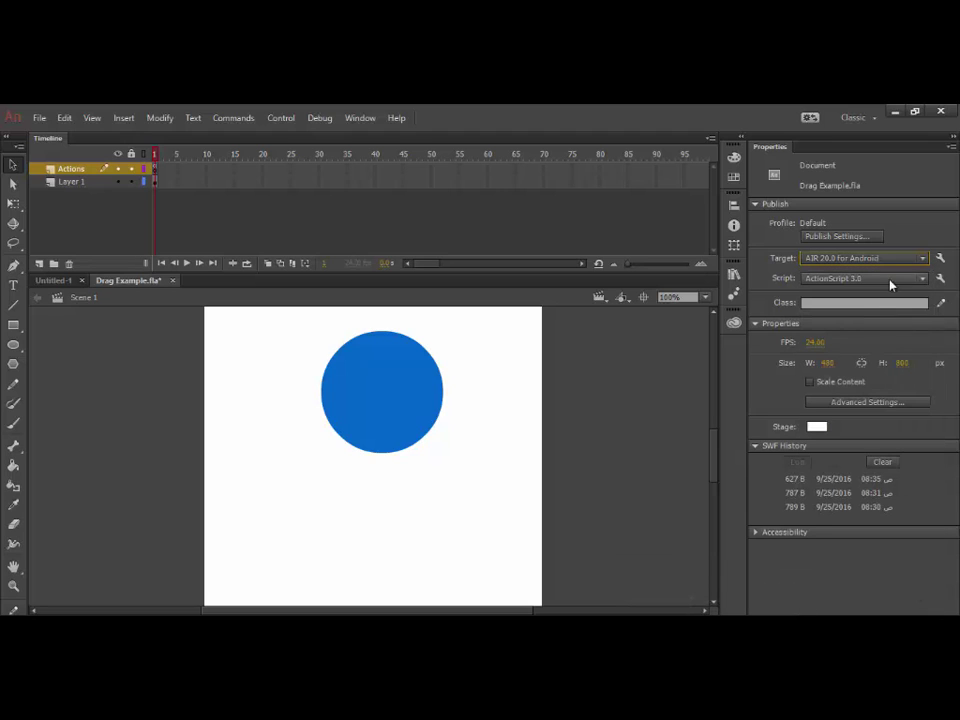
click(900, 259)
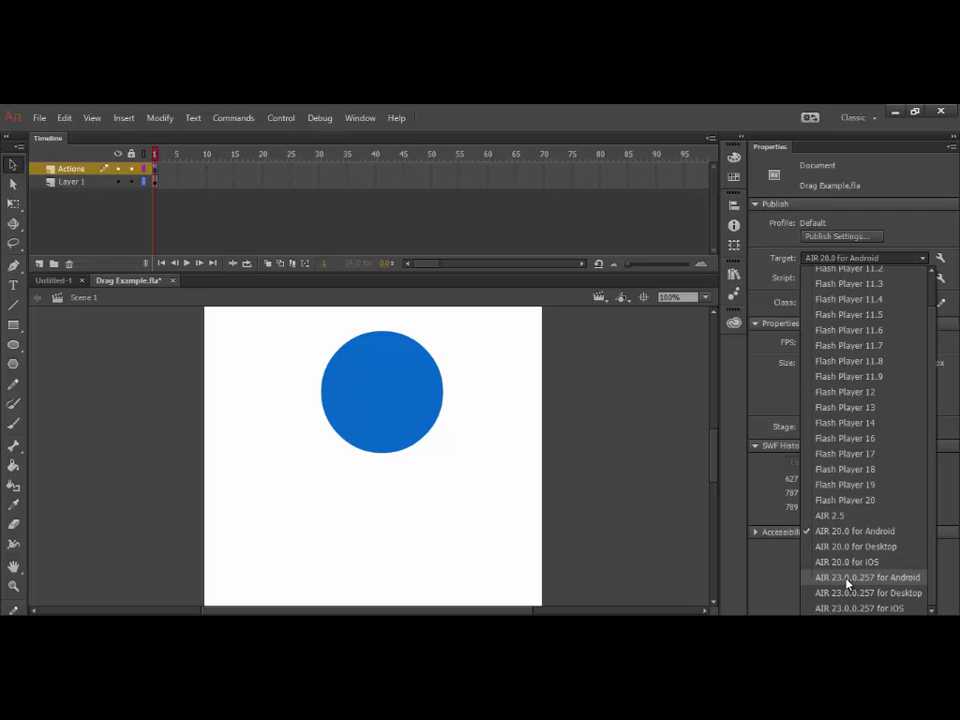
click(848, 578)
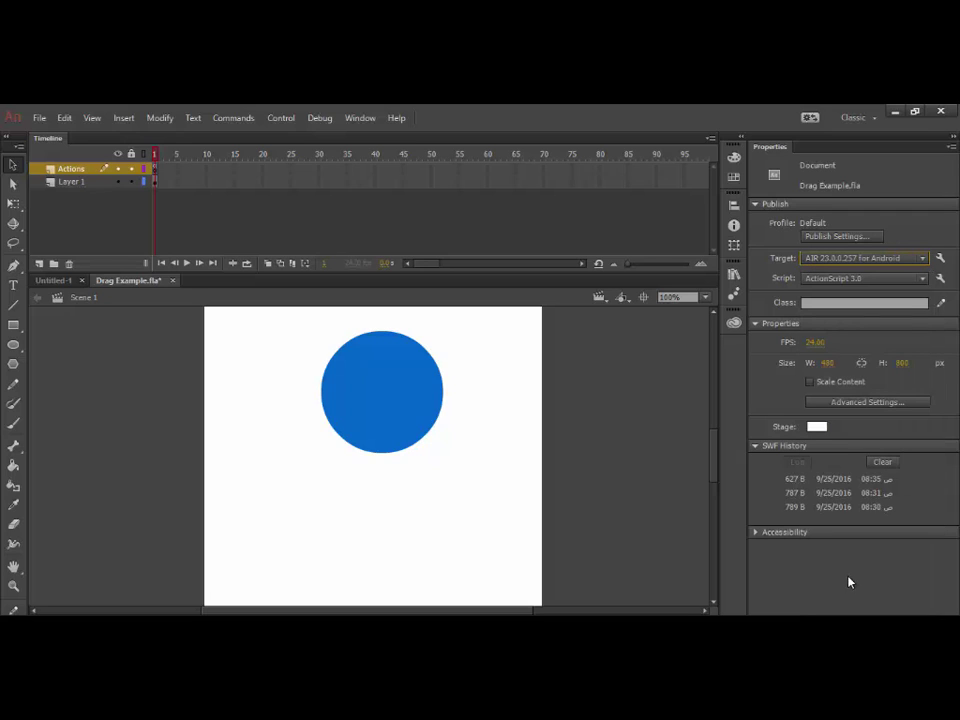